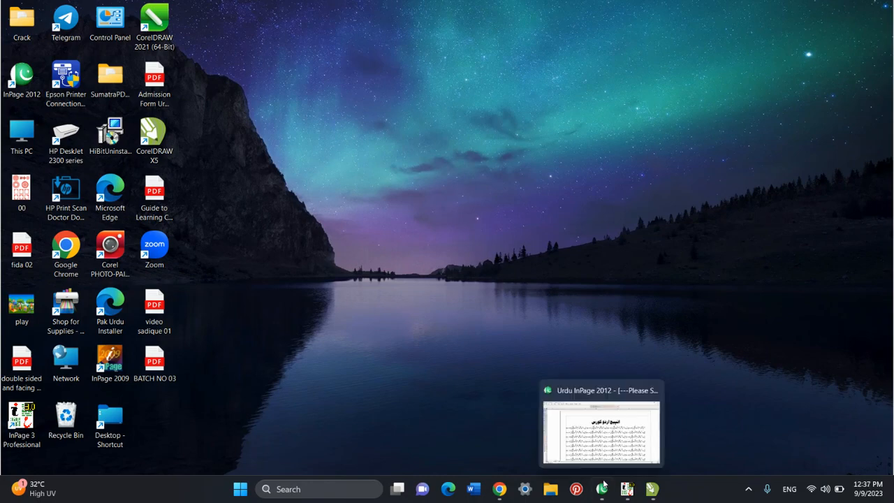
- Switch to the open Urdu InPage 2012 document and place the text cursor in the second body line
click(601, 489)
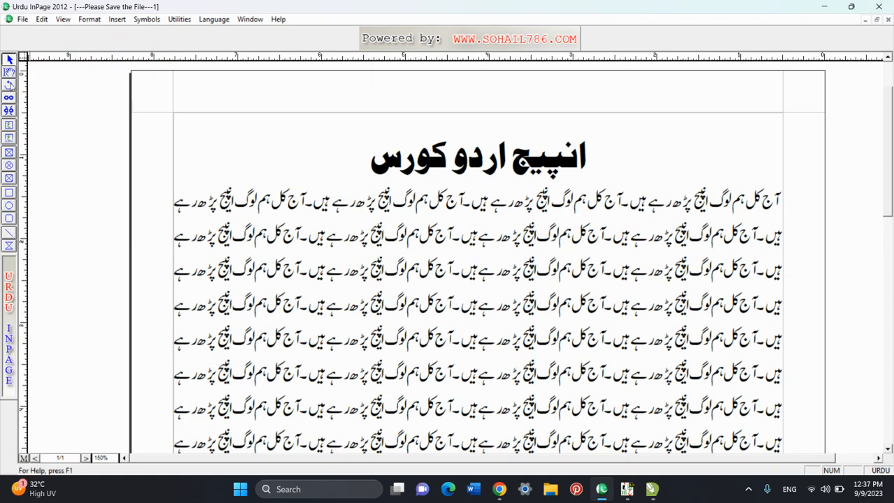
click(9, 71)
click(295, 242)
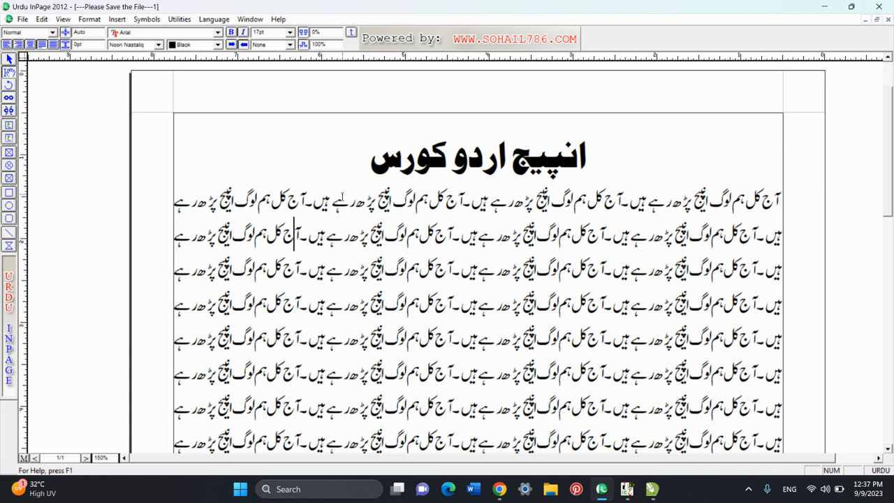
click(341, 240)
click(452, 238)
click(459, 237)
click(218, 246)
click(22, 20)
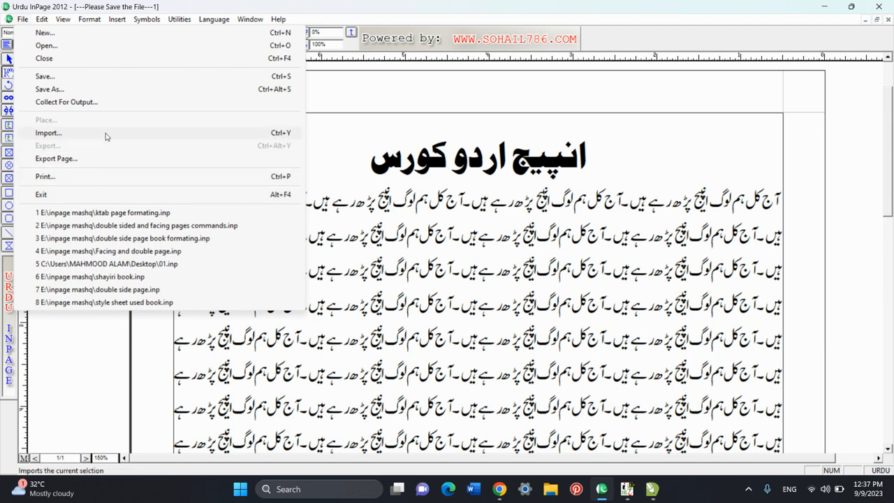
click(381, 97)
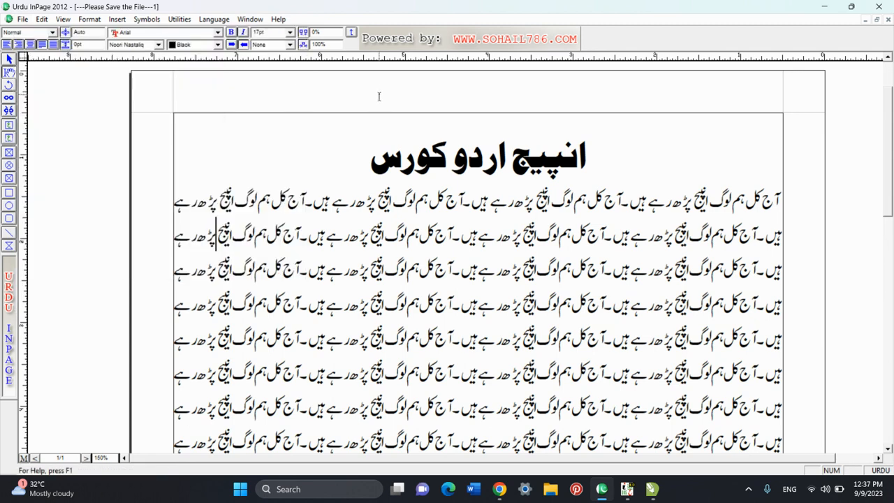
- Start a new document and set its page size to A4 210x297mm from the available paper sizes
click(23, 19)
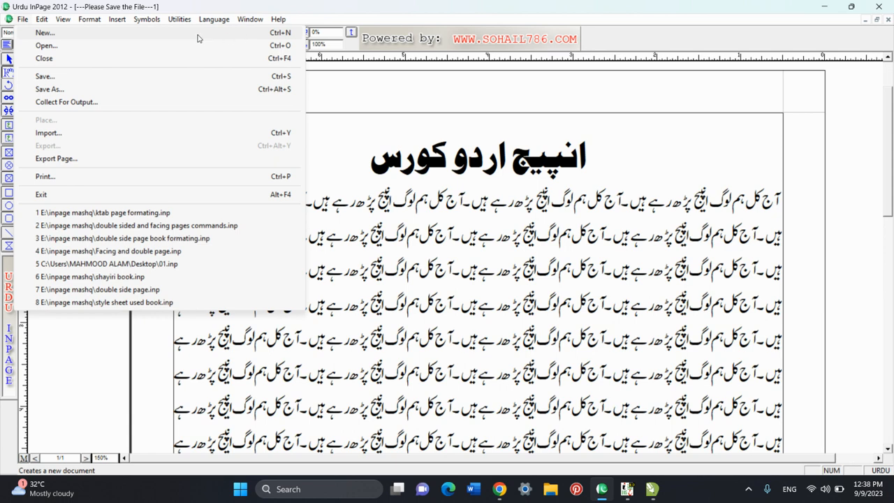
click(90, 39)
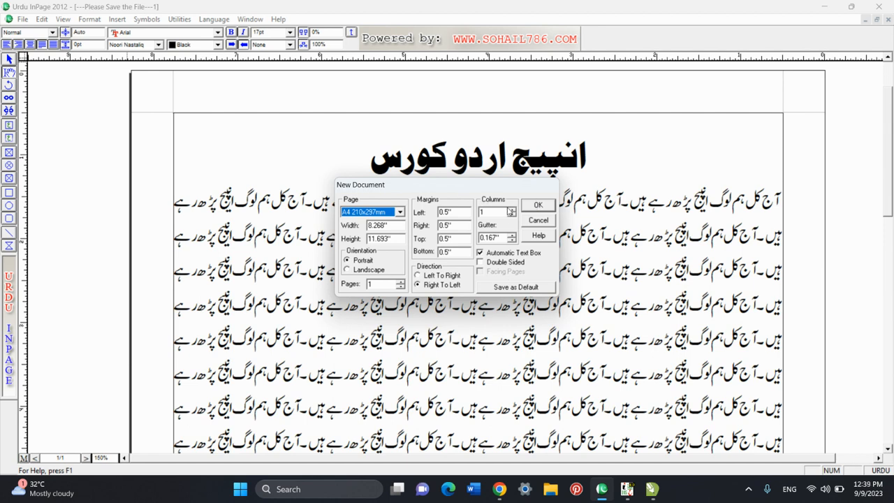
click(394, 212)
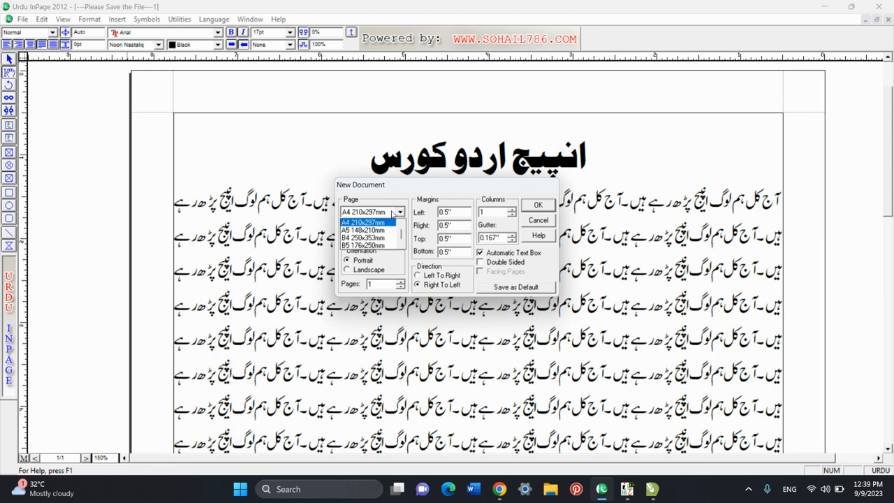
click(394, 212)
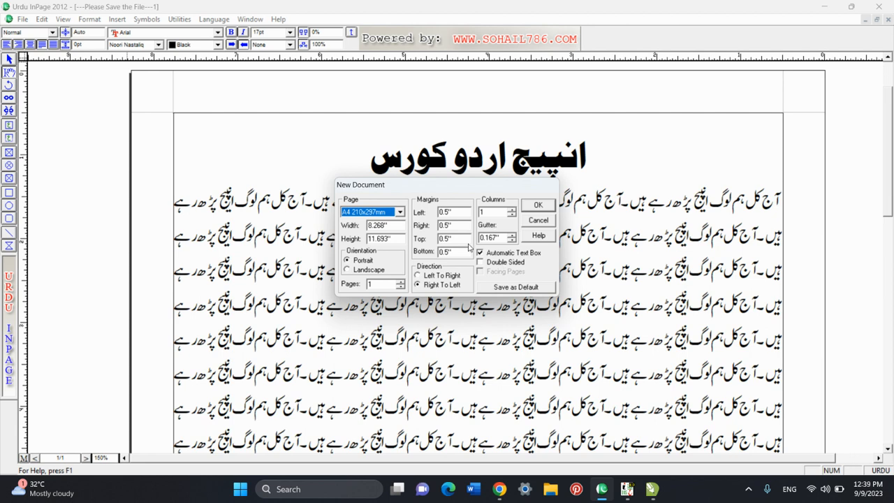
click(374, 213)
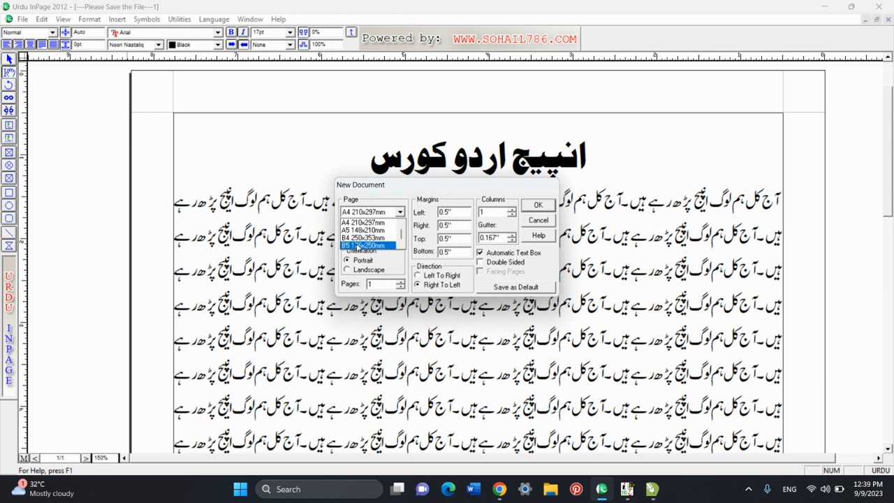
scroll(357, 245, down, 1)
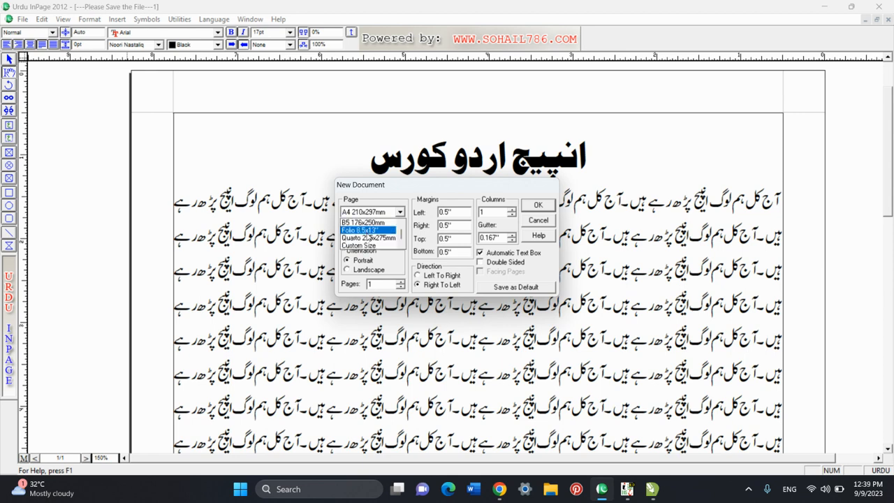
scroll(368, 238, up, 3)
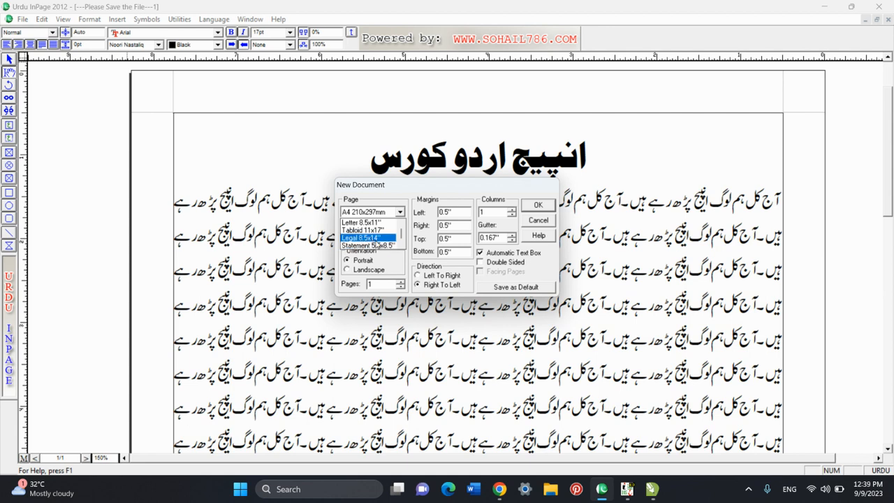
scroll(377, 238, down, 3)
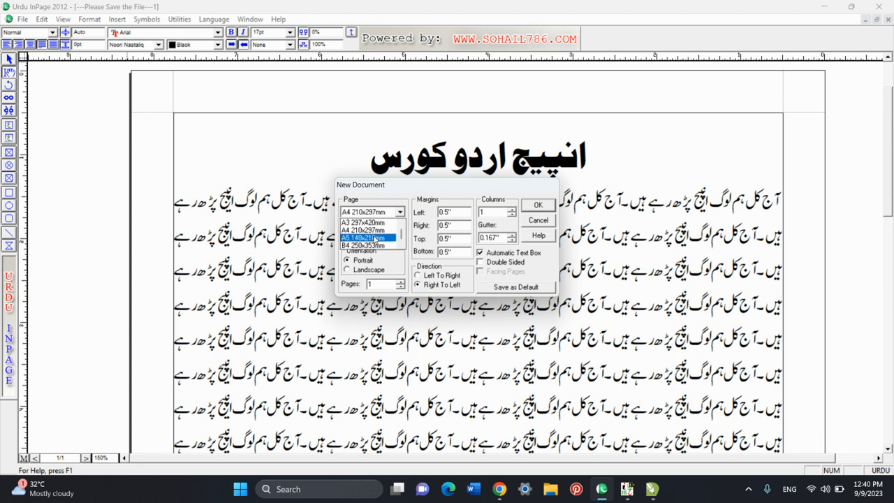
scroll(375, 238, down, 2)
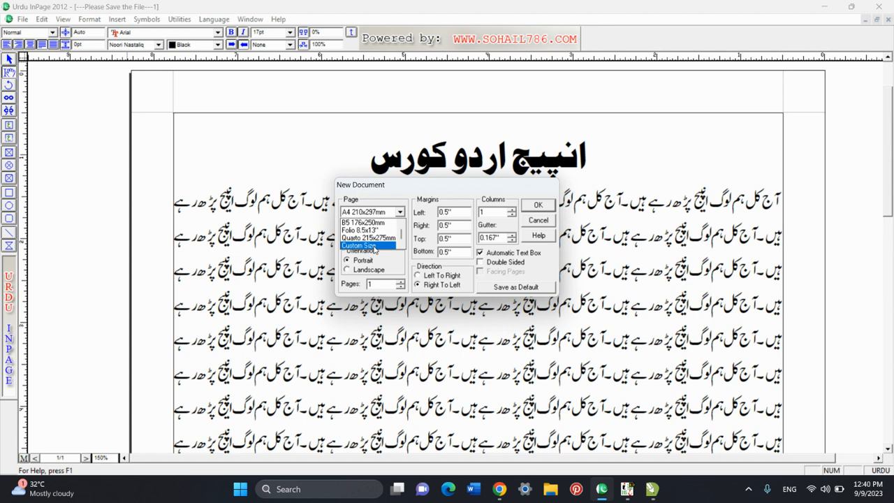
click(378, 218)
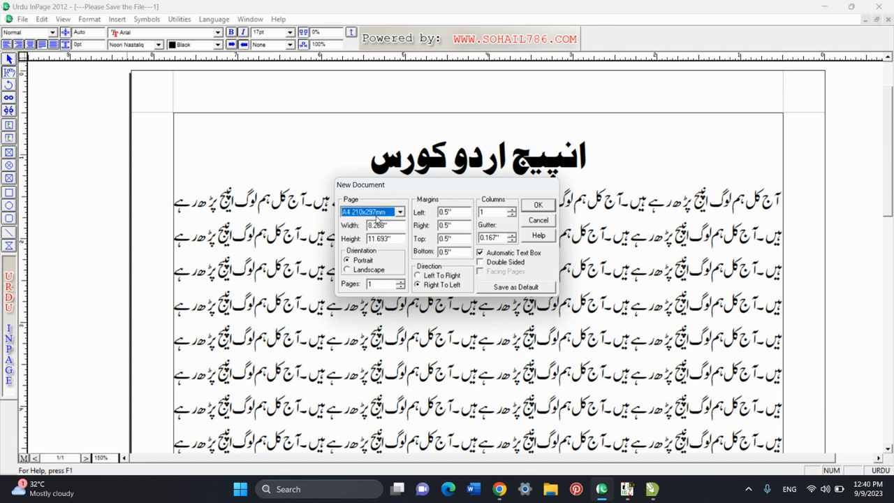
click(377, 212)
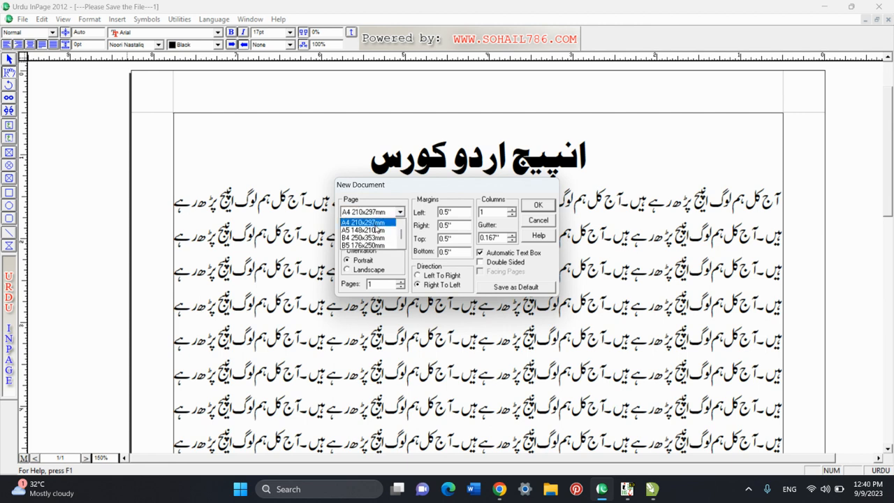
click(378, 222)
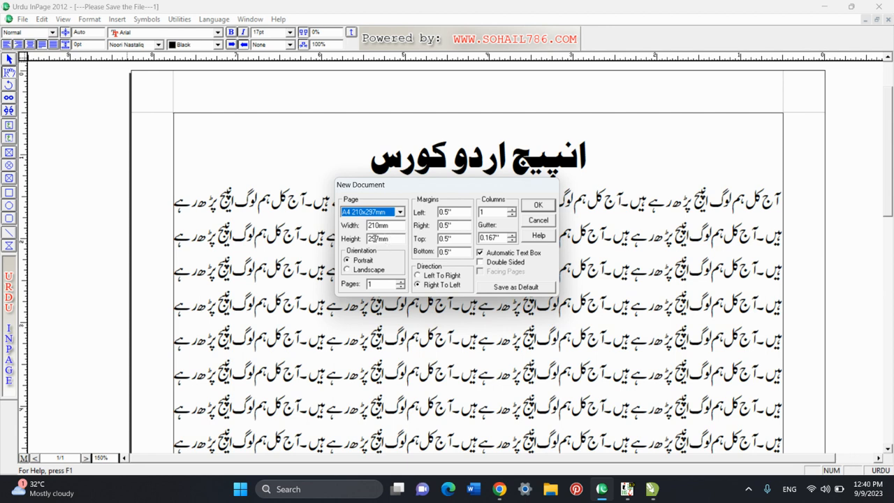
- Review the full list of paper sizes for the new document, keeping A4 210x297mm selected
click(374, 212)
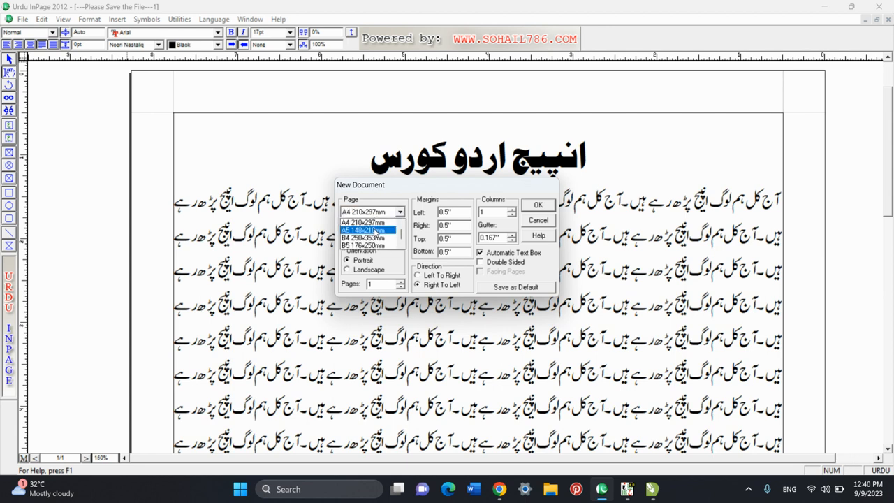
scroll(374, 230, up, 4)
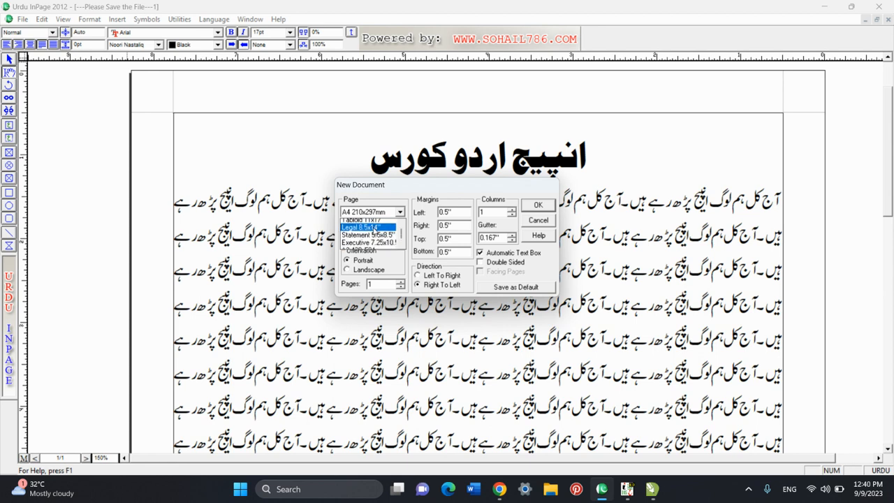
scroll(372, 227, down, 6)
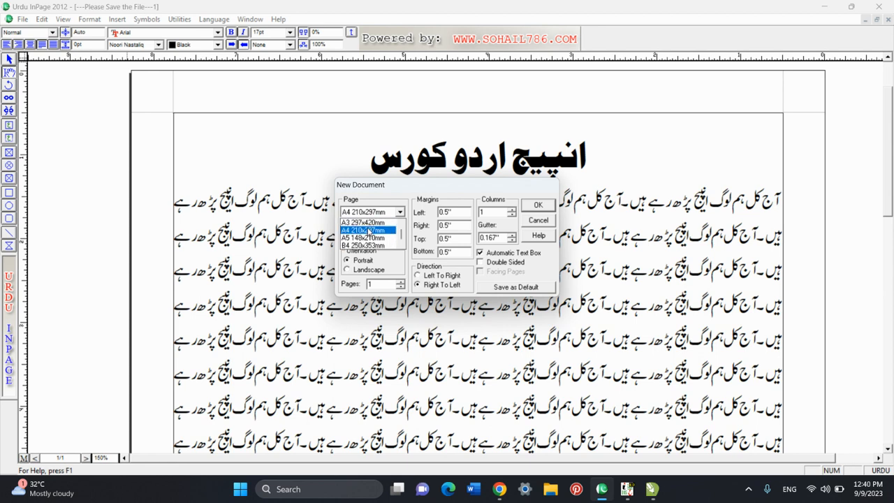
scroll(368, 231, down, 4)
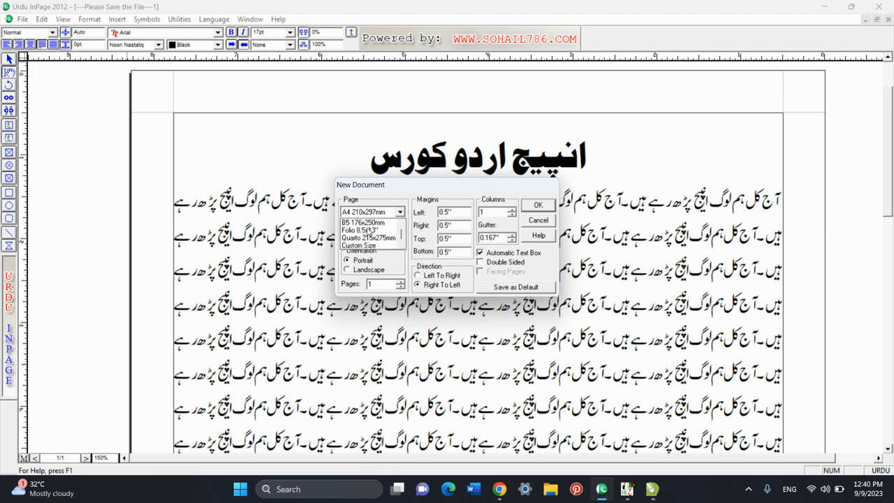
scroll(369, 231, up, 3)
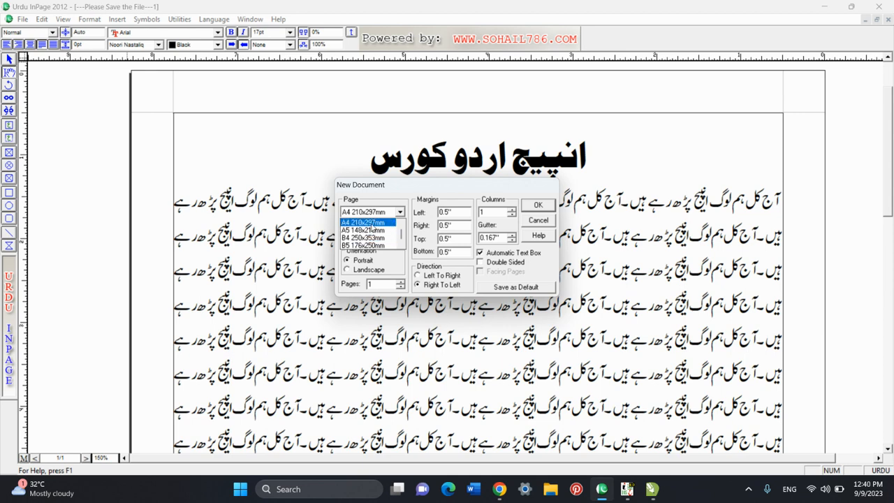
click(369, 224)
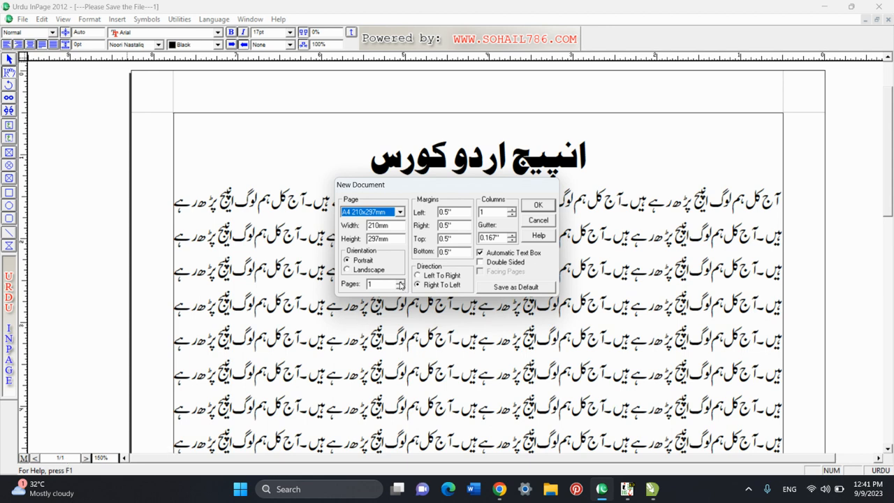
- Create the portrait A4 document with one page, one column and an automatic text box
click(401, 282)
click(400, 281)
click(400, 281)
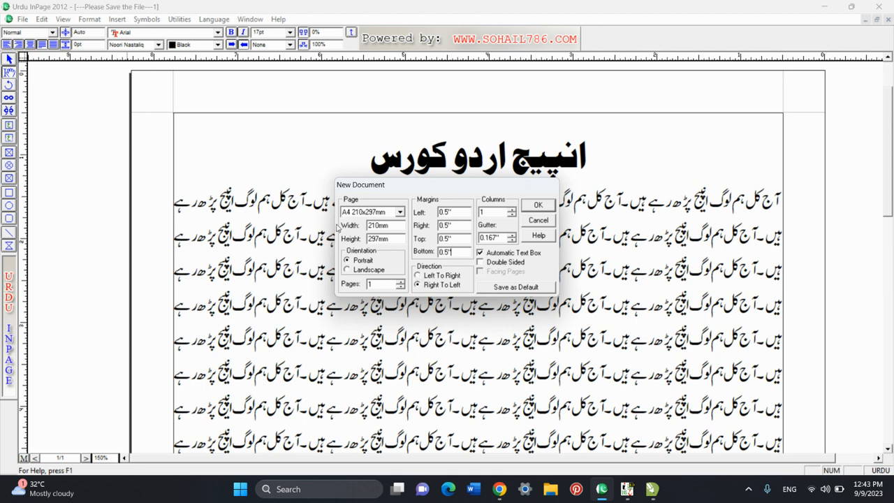
click(510, 210)
click(512, 216)
click(511, 215)
click(481, 253)
click(538, 205)
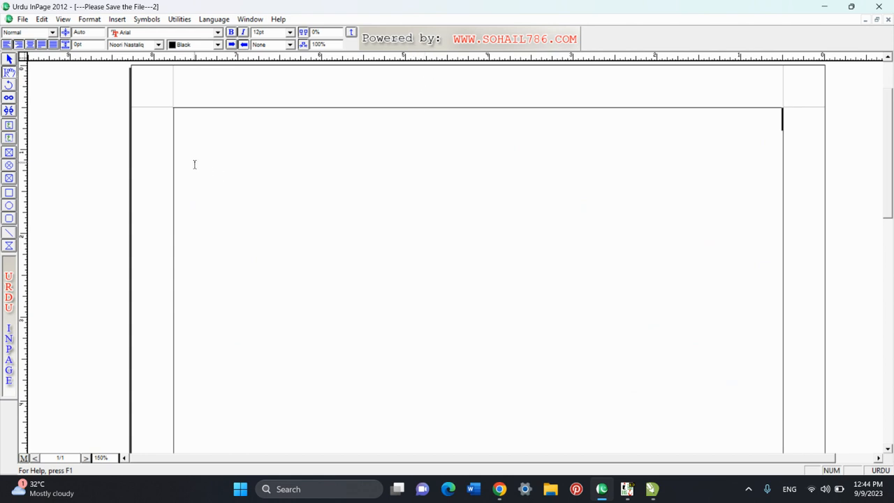
- Create another new A4 document, this one in landscape orientation
key(ctrl+0)
right_click(459, 81)
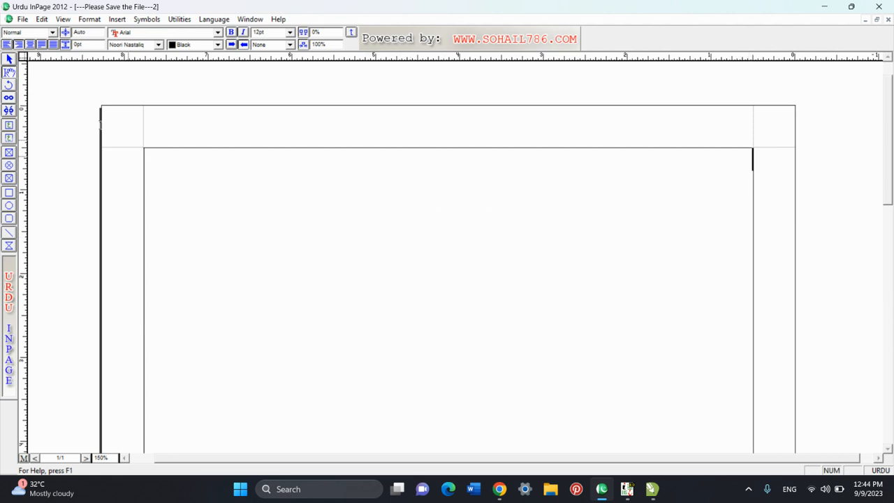
click(21, 19)
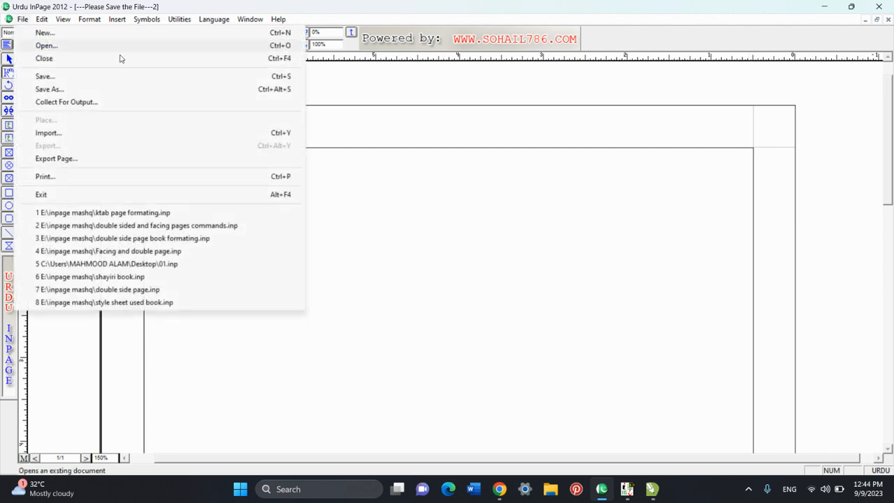
click(434, 220)
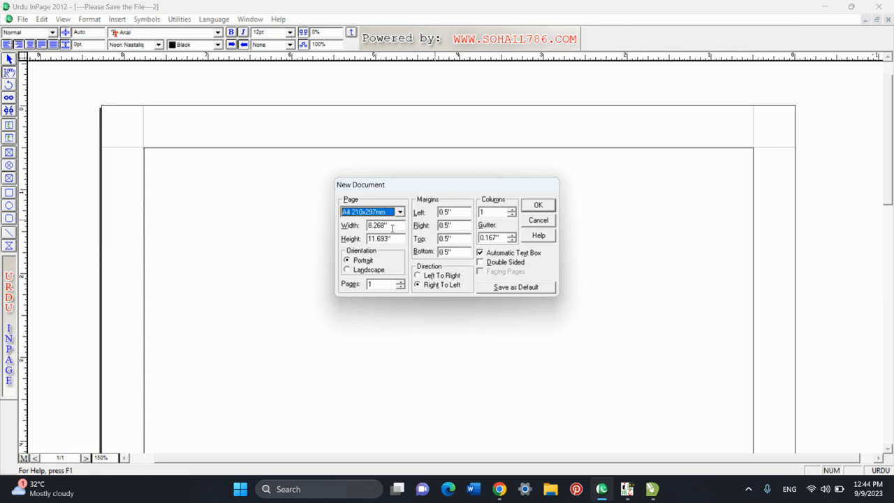
click(347, 272)
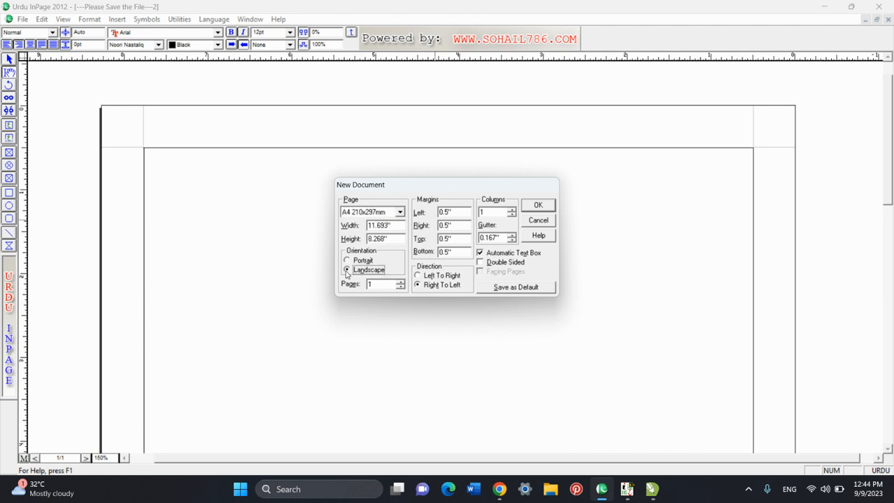
click(539, 205)
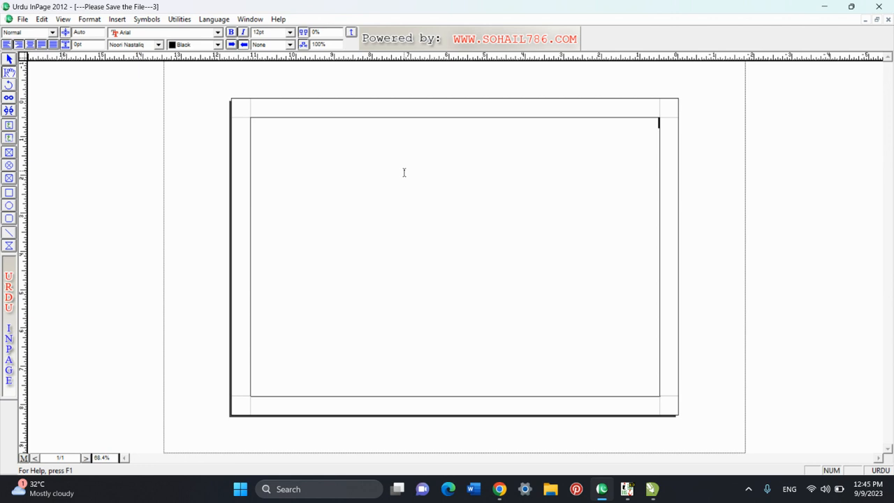
- Enter the centred heading "بسم اللہ الرحمٰن الرحیم" on the first line of the landscape page
key(ctrl+e)
text(کمپیوٹررح)
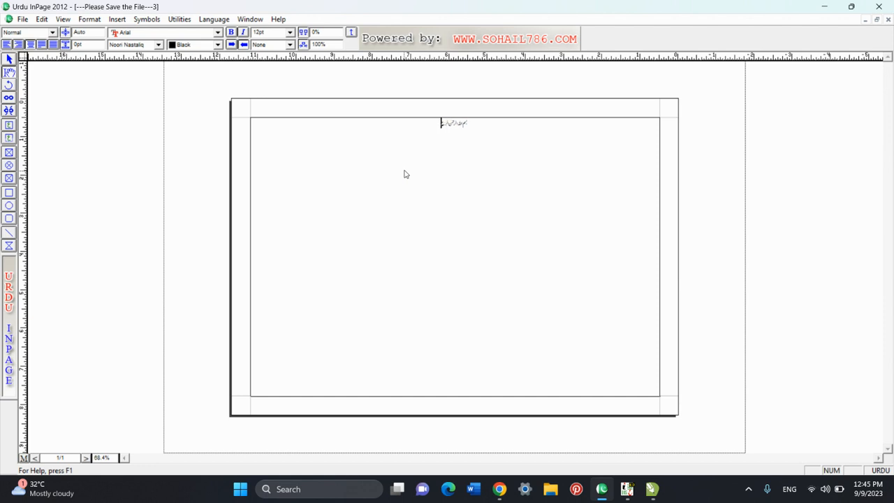
text(یم)
- Set the font size of the centred heading to 17pt
click(426, 108)
drag(448, 141, 554, 150)
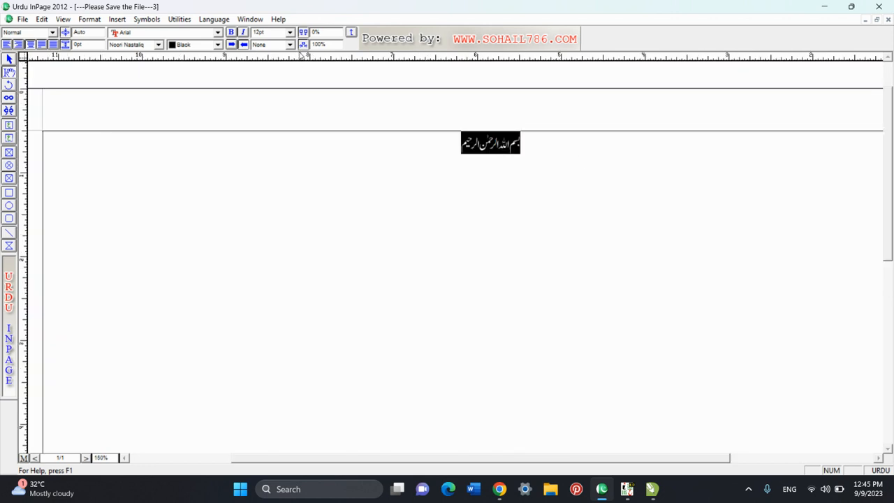
click(269, 33)
text(17)
key(Return)
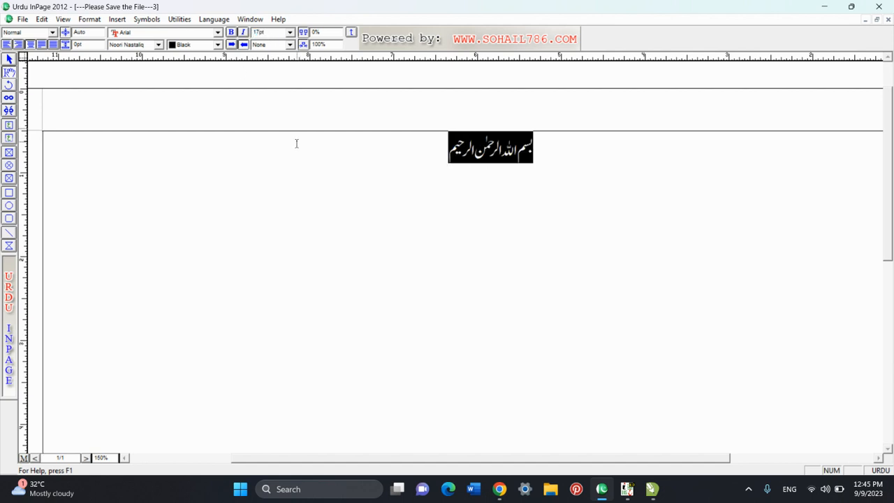
click(444, 155)
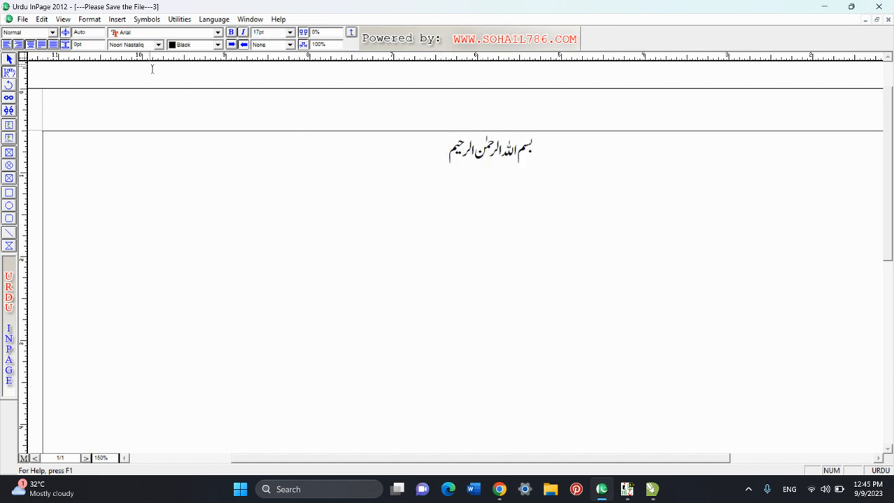
- Leave blank space below the heading and enter the centred line "السلام قبل الکلام"
key(Return)
key(ctrl+0)
key(Return)
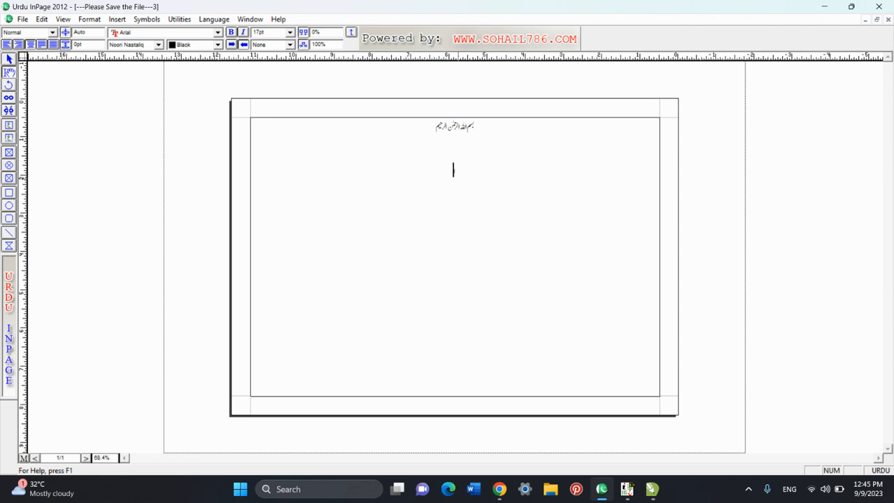
text(السلام)
text( ع)
text(ل)
text(یکم ا)
text(لسلام)
- Enlarge the font size of the centred line "السلام قبل الکلام" to 112pt
key(F6)
drag(399, 183, 555, 196)
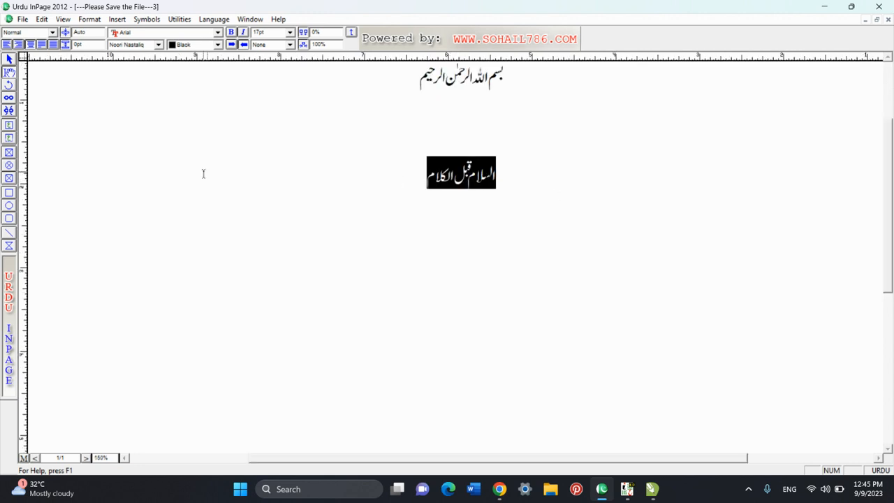
click(424, 180)
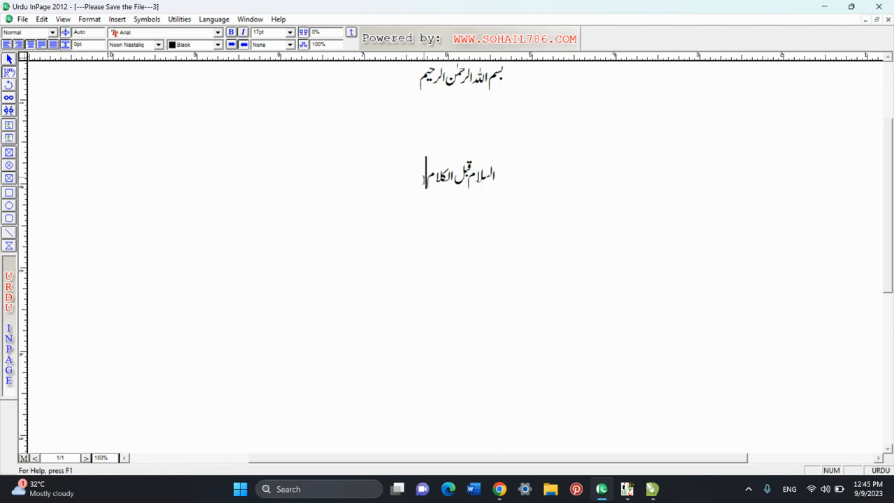
key(shift+Home)
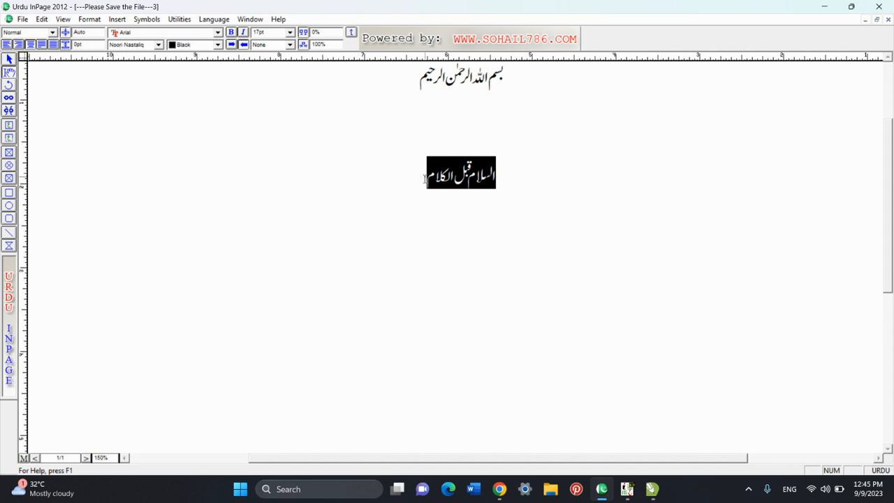
key(F8)
key(F8)
key(F8)
key(F8)
key(F8)
key(F8)
key(F8)
key(F8)
key(F8)
key(F8)
key(F8)
key(F8)
key(F8)
key(F8)
key(F8)
key(F8)
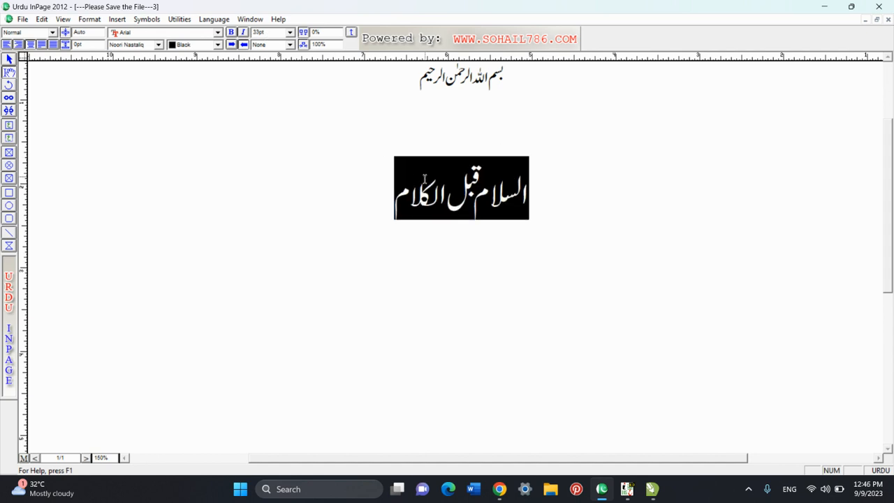
key(F8)
key(F8)
key(F8)
key(F8)
key(F8)
key(F8)
key(F8)
key(F8)
key(F8)
key(F8)
key(F8)
key(F8)
key(F8)
key(F8)
key(F8)
key(F8)
key(F8)
key(F8)
key(F8)
key(F8)
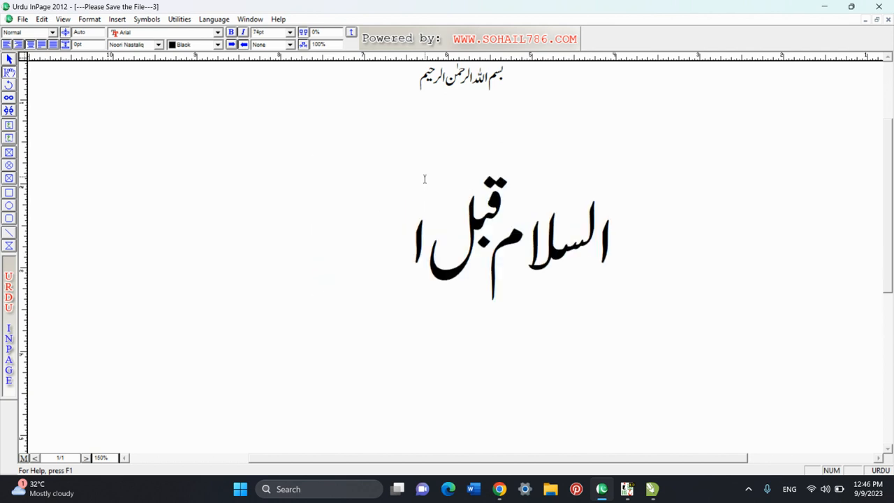
key(F8)
key(F8)
key(F8)
key(F8)
key(F8)
key(F8)
key(F8)
key(F8)
key(F8)
key(F8)
key(F8)
key(F8)
key(F8)
key(F8)
key(F8)
key(F8)
key(F8)
key(F8)
key(F8)
key(F8)
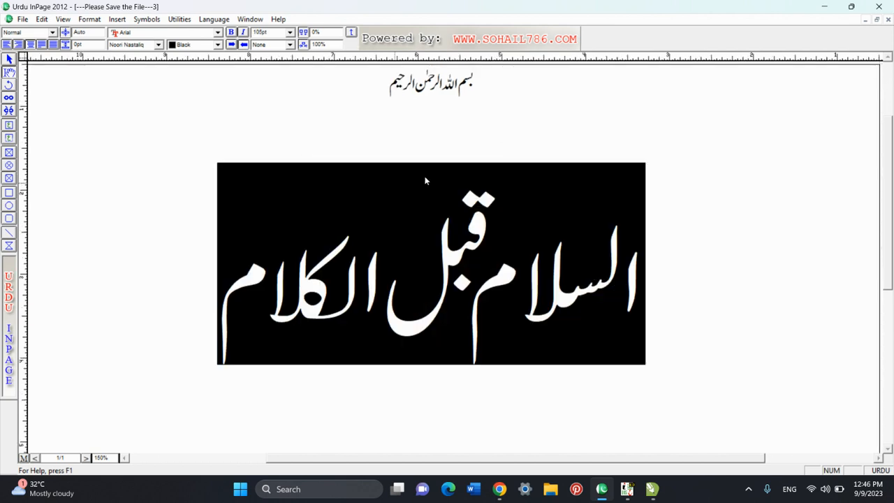
key(F8)
key(F8)
key(F8)
key(F8)
key(F8)
key(F8)
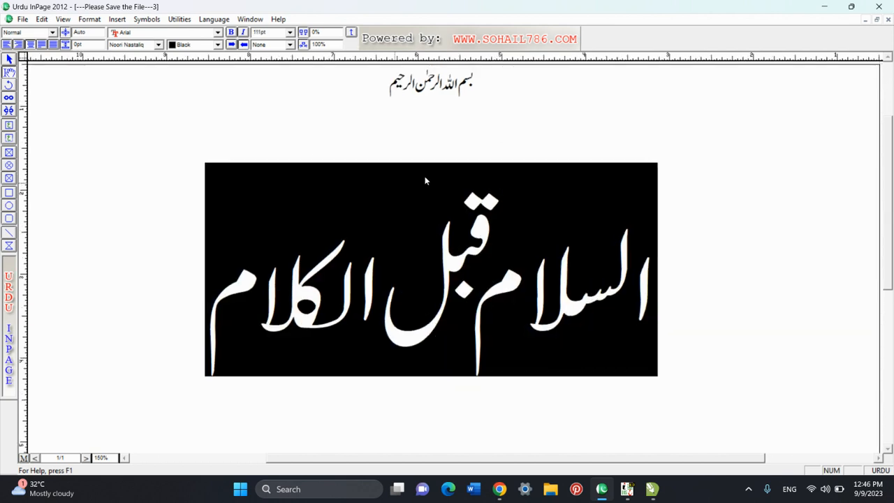
key(F8)
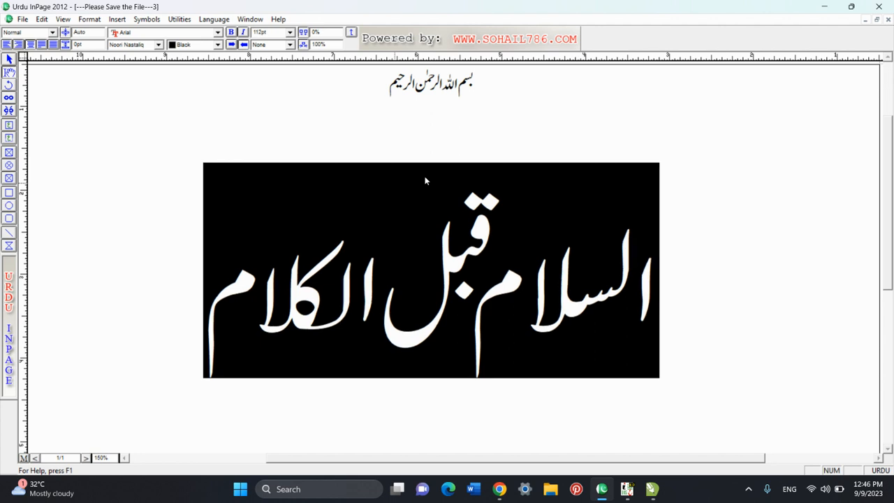
- Reduce the font size of the line "السلام قبل الکلام" to 98pt with the whole page in view
key(ctrl+0)
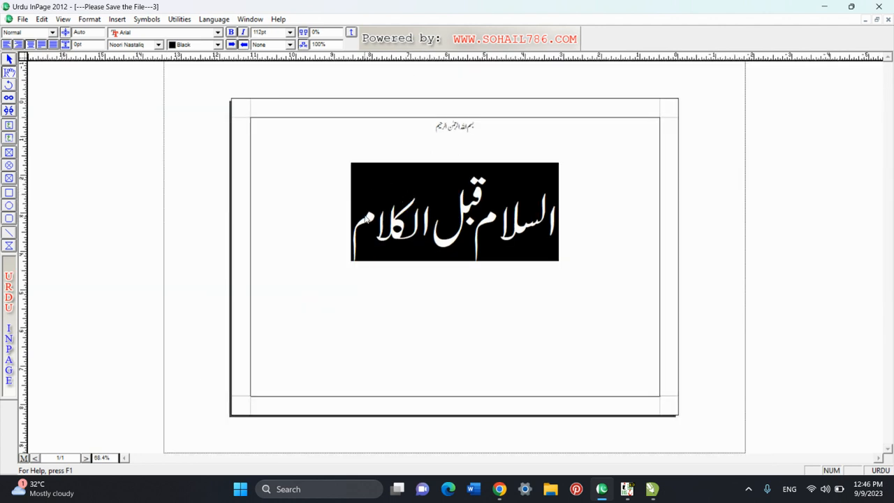
key(F7)
key(F7)
key(F7)
key(F7)
key(F7)
key(F7)
key(F7)
key(F7)
key(F7)
key(F7)
key(F7)
key(F7)
key(F7)
key(F7)
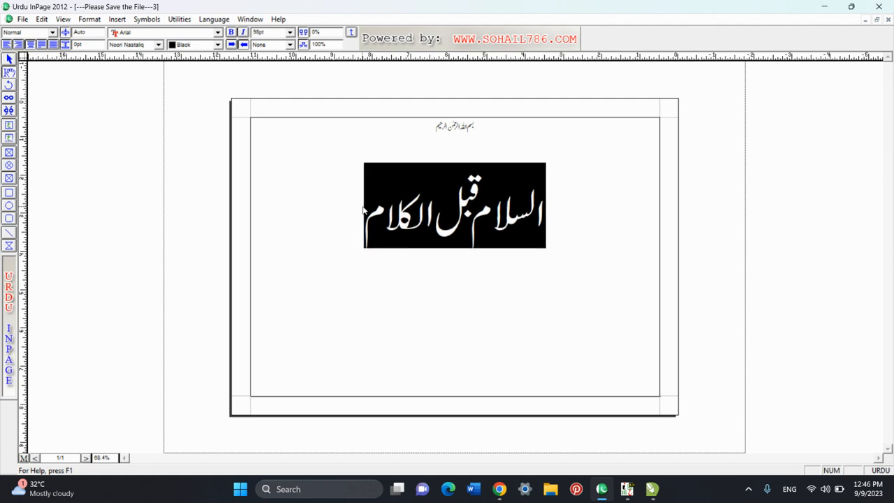
- Change the Urdu font of the line "السلام قبل الکلام" to Bombay Black
click(139, 46)
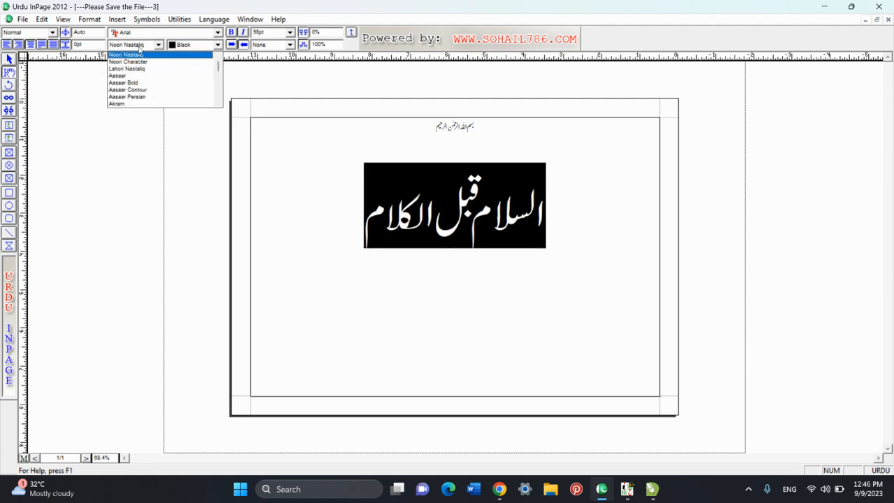
scroll(155, 90, down, 3)
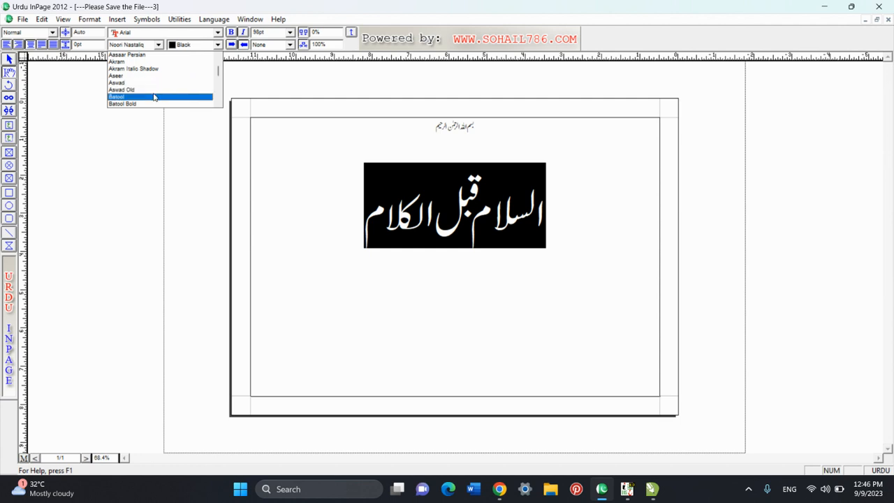
scroll(155, 96, down, 2)
click(154, 92)
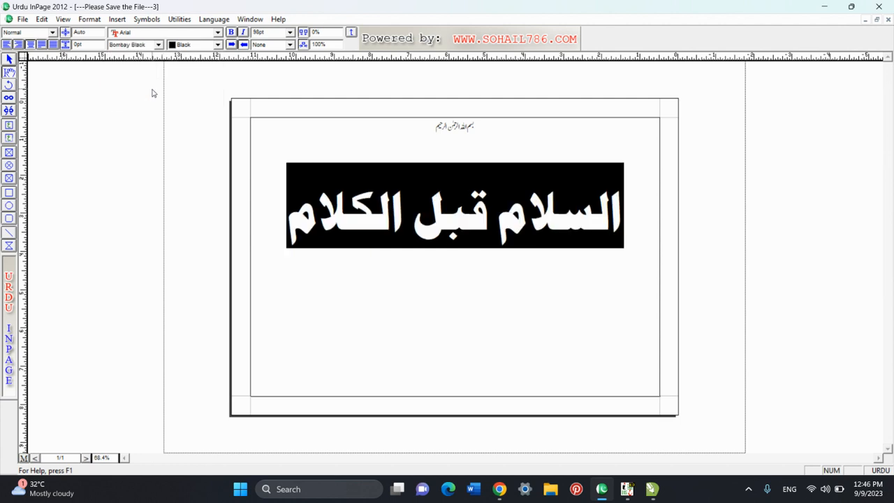
click(283, 206)
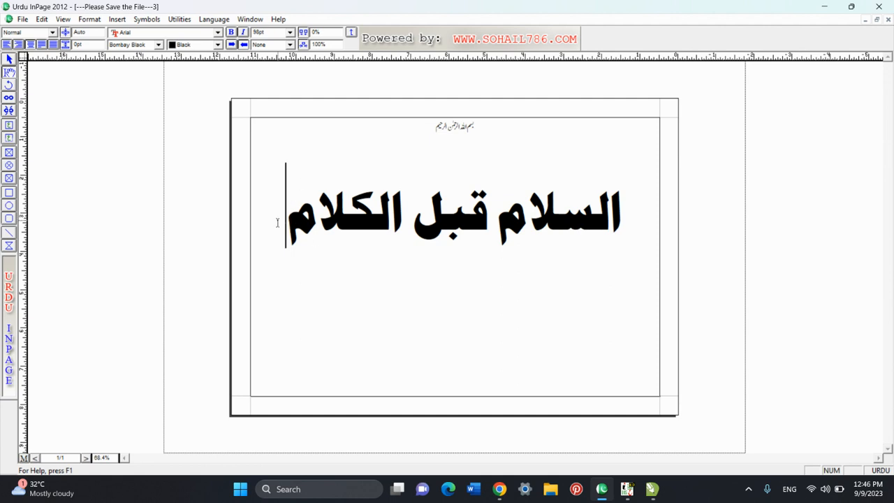
drag(278, 223, 649, 249)
click(285, 224)
drag(285, 225, 723, 253)
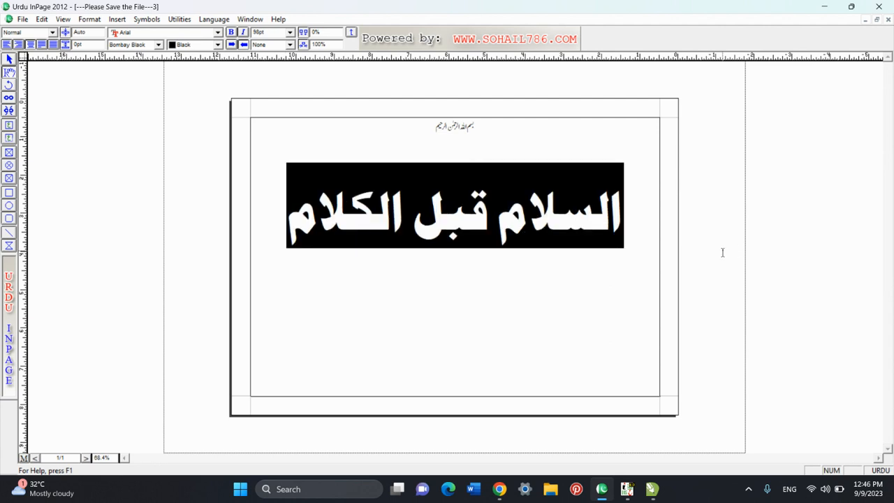
click(289, 232)
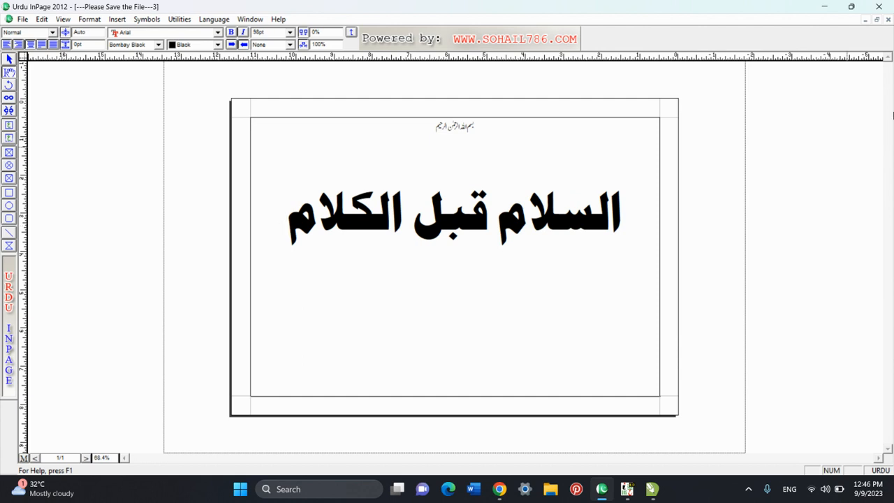
- Close the landscape document without saving and create a new three-page A4 document in portrait orientation
click(888, 20)
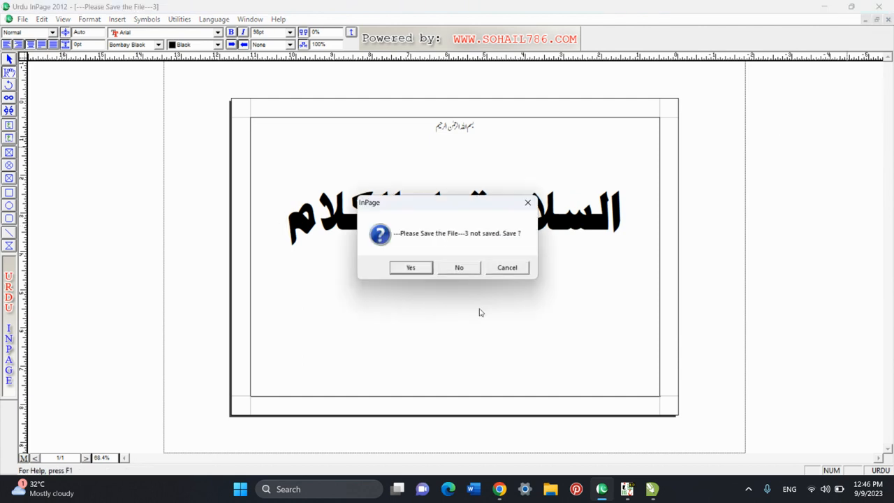
click(474, 266)
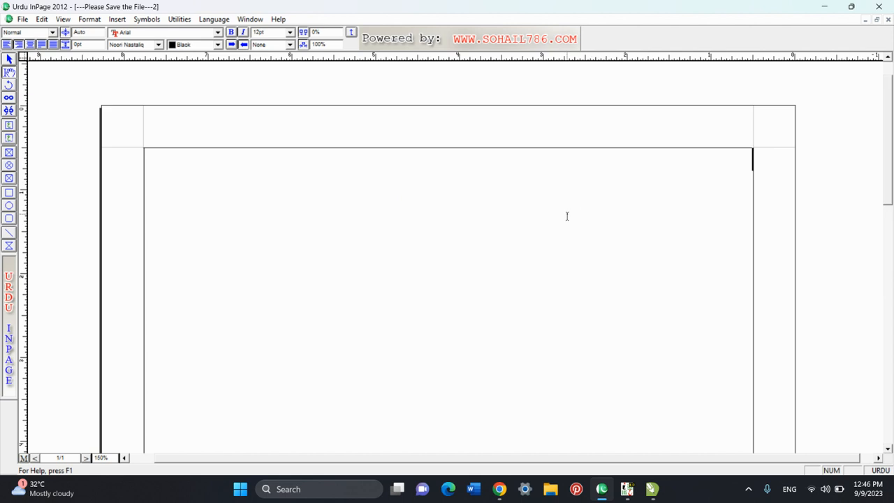
key(ctrl+n)
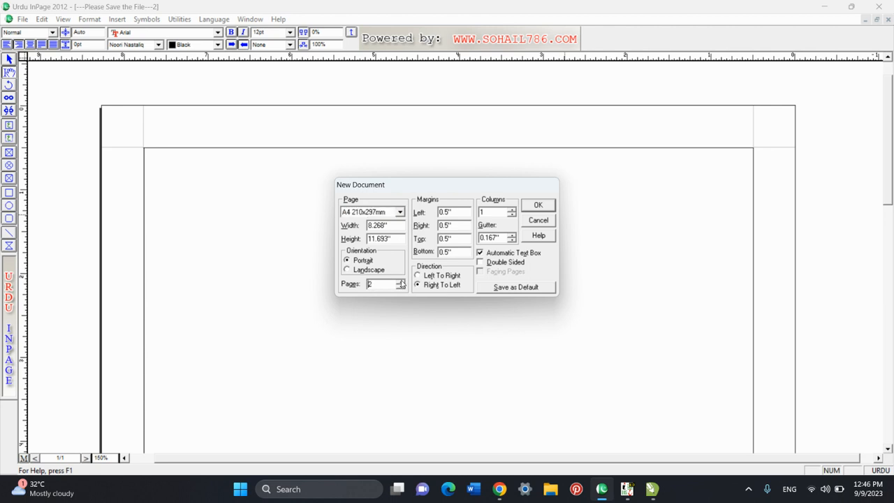
click(401, 280)
click(402, 281)
click(538, 204)
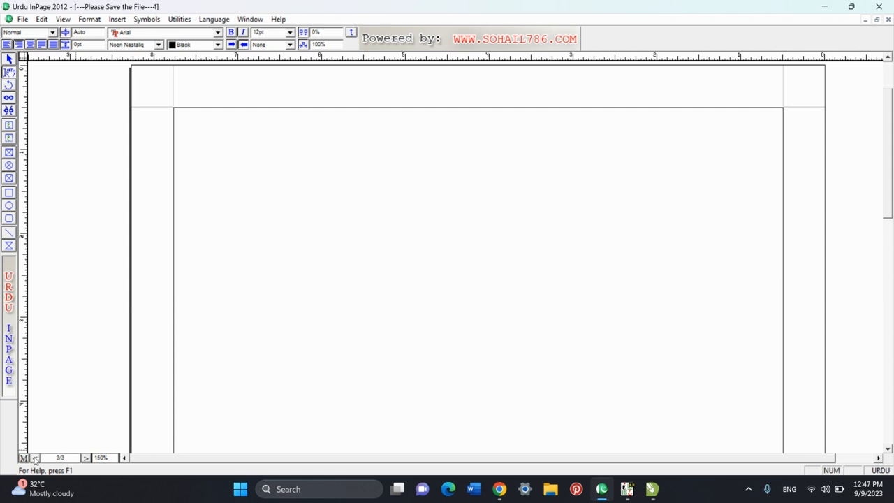
- Go to page 1 of the three-page document and enter Urdu text starting with "ان" on its first line
click(87, 458)
click(87, 458)
text(آپ)
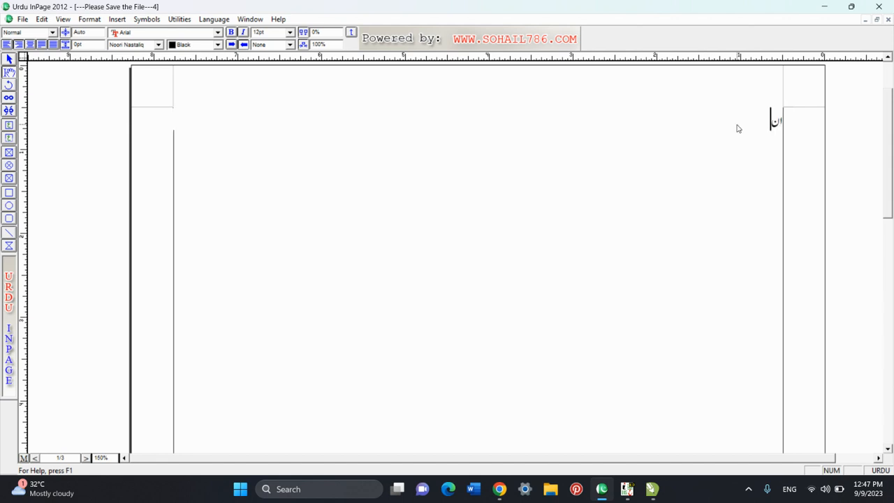
text(یج)
- Add blank lines below the text on page 1 until the cursor reaches the start of page 2
key(Return)
key(Return)
key(Return)
key(Return)
key(Return)
key(Return)
key(Return)
key(Return)
key(Return)
key(Return)
key(Return)
key(Return)
key(Return)
key(Return)
key(Return)
key(Return)
key(Return)
key(Return)
key(Return)
key(Return)
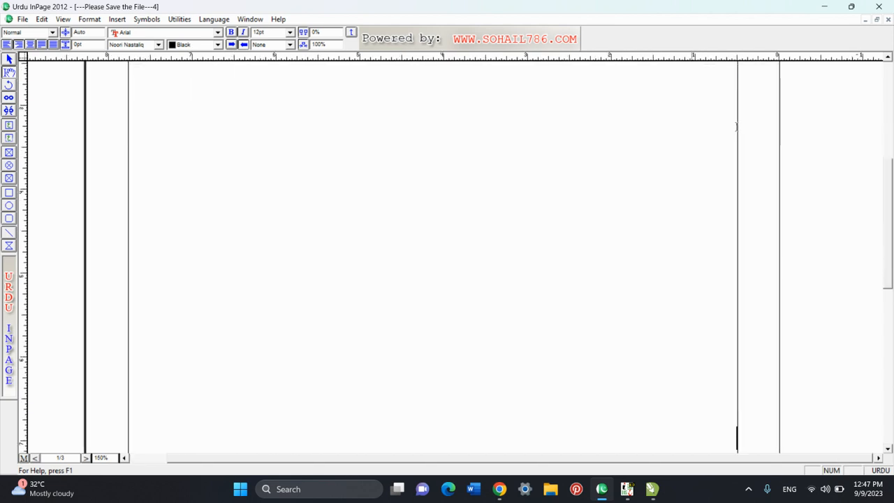
key(Return)
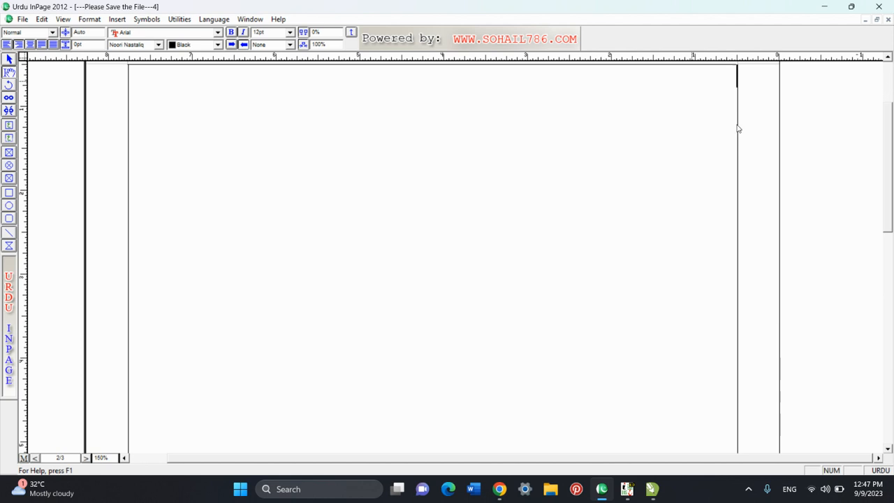
- Enter "اردو" on the first line of page 2 and add blank lines until the cursor reaches page 3
text(اردو)
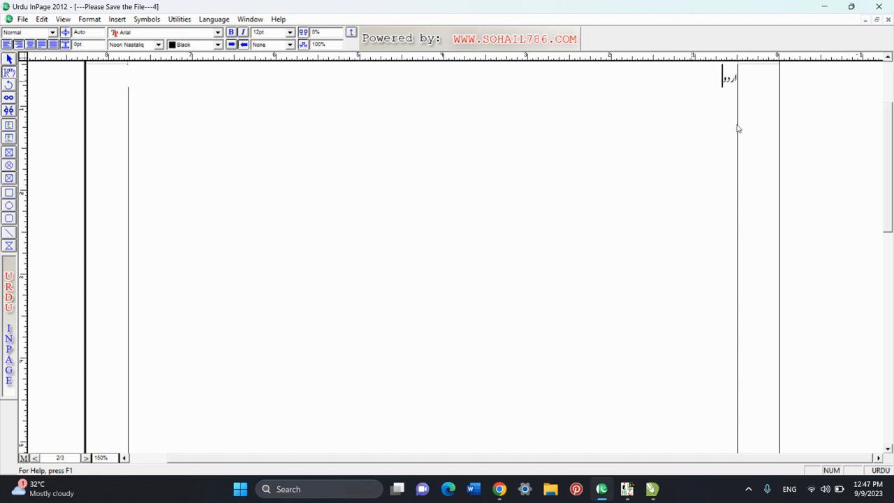
key(Return)
key(Return)
key(Return)
key(Return)
key(Return)
key(Return)
key(Return)
key(Return)
key(Return)
key(Return)
key(Return)
key(Return)
key(Return)
key(Return)
key(Return)
key(Return)
key(Return)
key(Return)
key(Return)
key(Return)
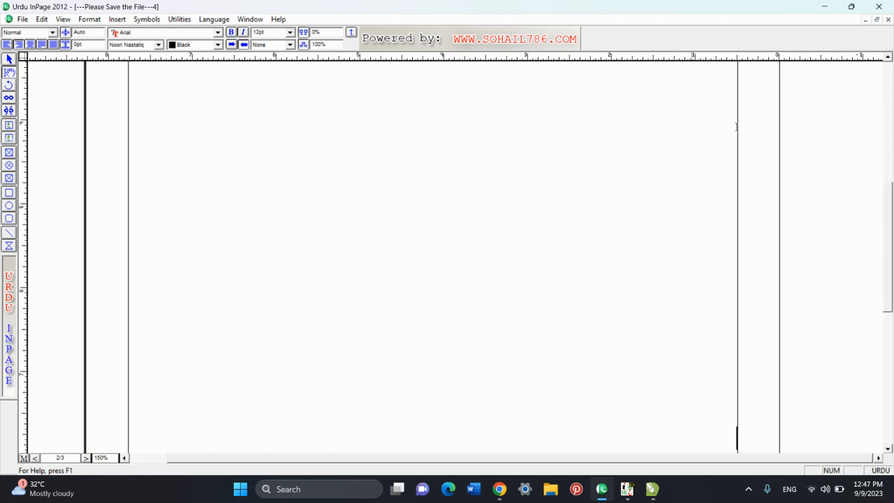
key(Return)
key(Return)
key(Return)
key(Return)
key(Return)
key(Return)
key(Return)
key(Return)
key(Return)
key(Return)
key(Return)
key(Return)
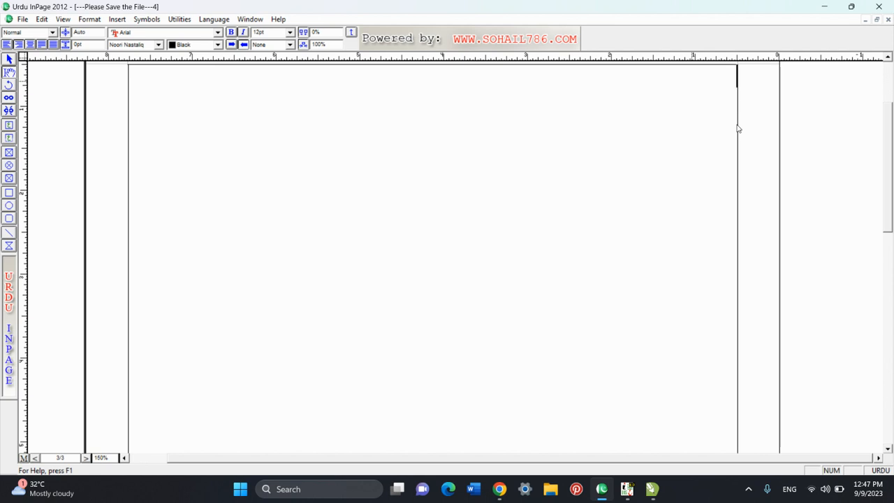
- Enter "انپیج اردو" on the first line of page 3
text(انپ)
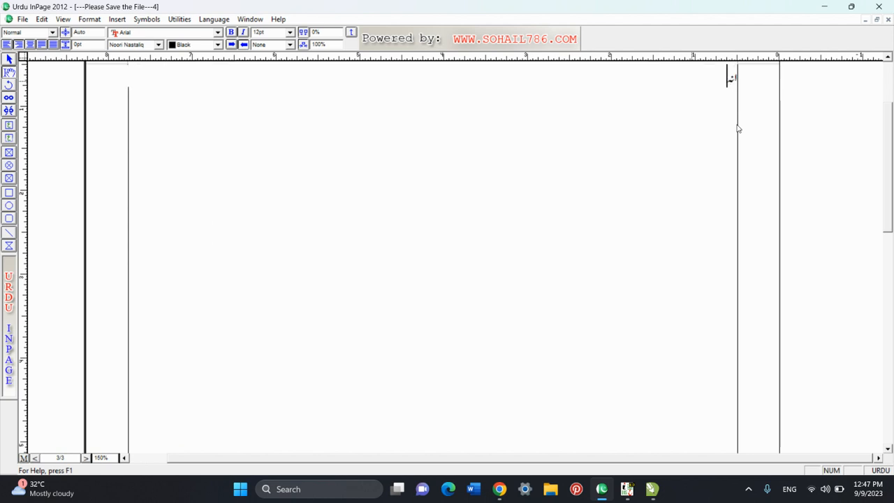
key(BackSpace)
text(پیج اردو)
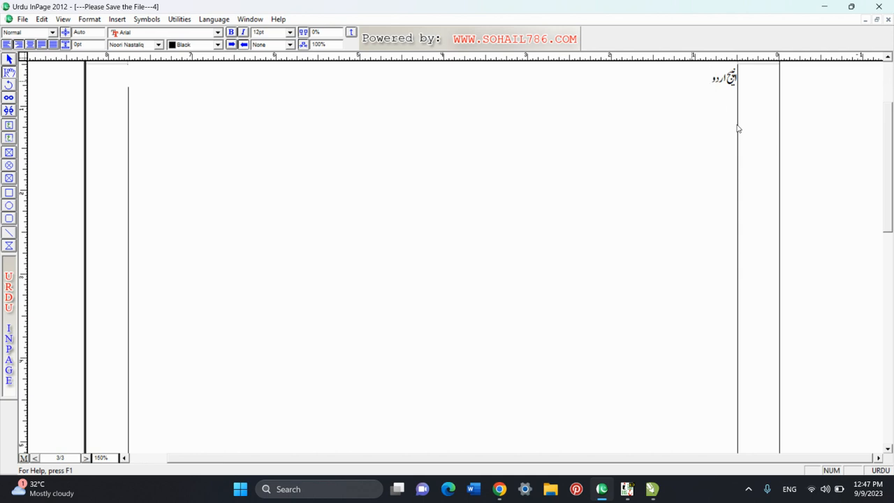
right_click(632, 106)
right_click(506, 103)
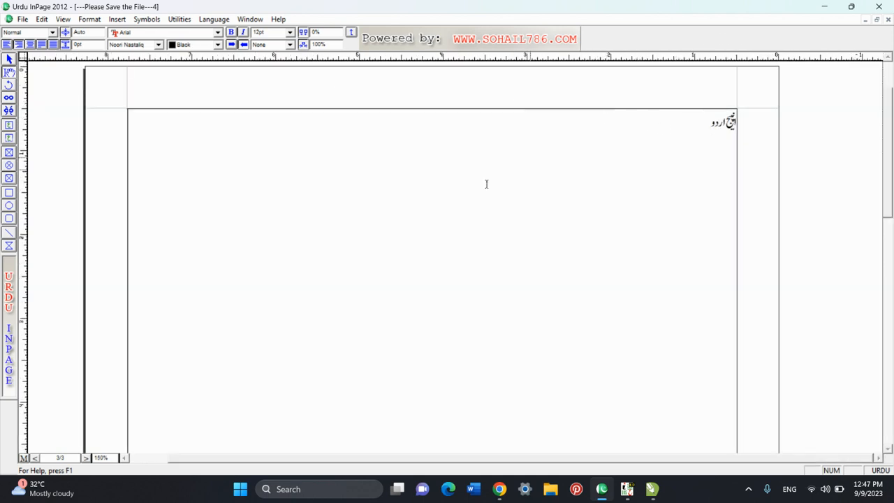
- Page back and forth through the three-page document to examine the text on each page
click(85, 458)
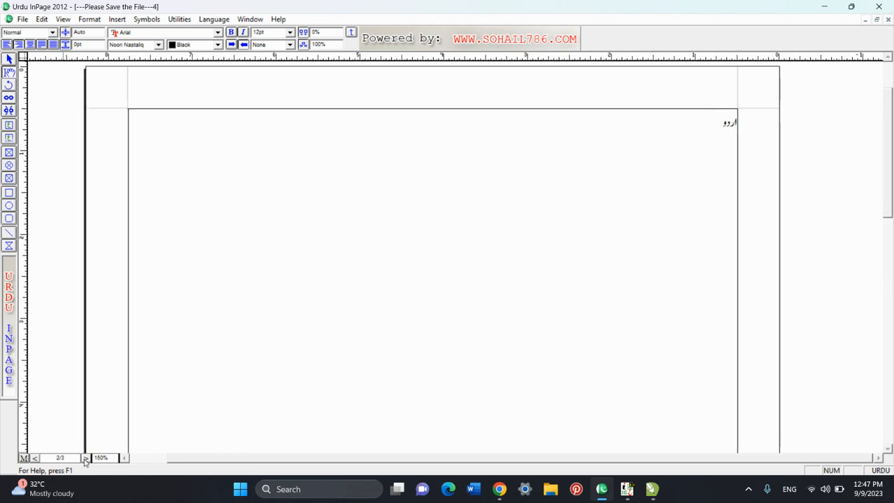
click(85, 459)
click(34, 459)
click(34, 459)
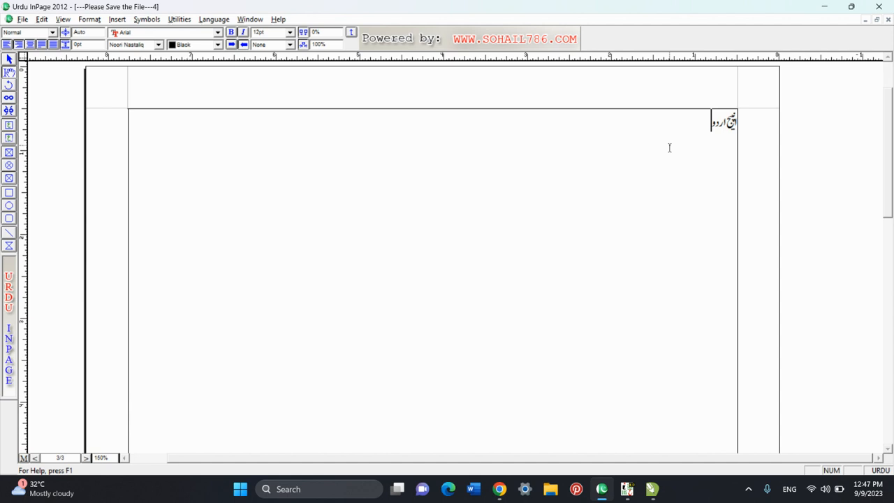
key(ctrl+Page_Up)
key(ctrl+Page_Up)
key(ctrl+Page_Down)
key(ctrl+Page_Down)
- Close the three-page document without saving and create a new A4 portrait document with left, right, top and bottom margins of 1
click(888, 20)
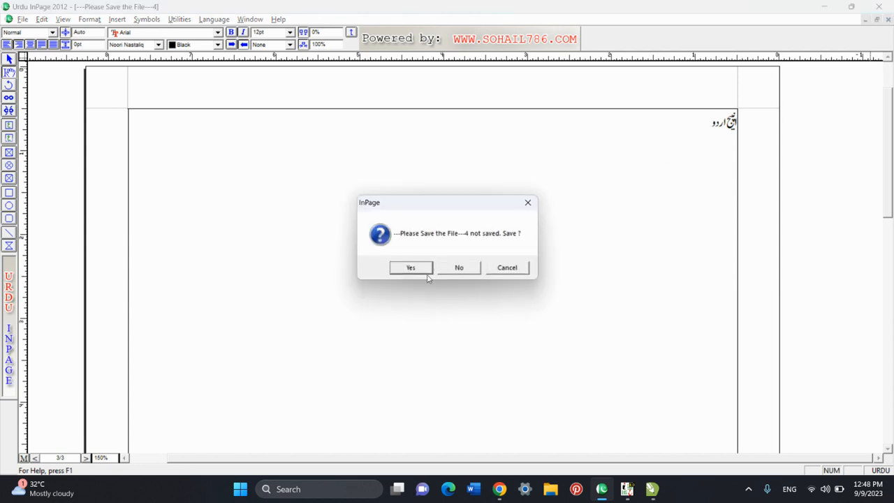
click(460, 269)
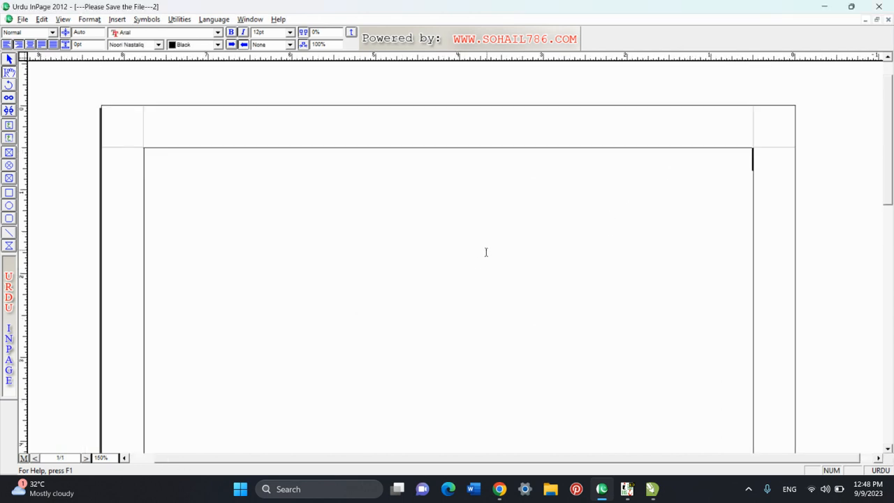
key(ctrl+n)
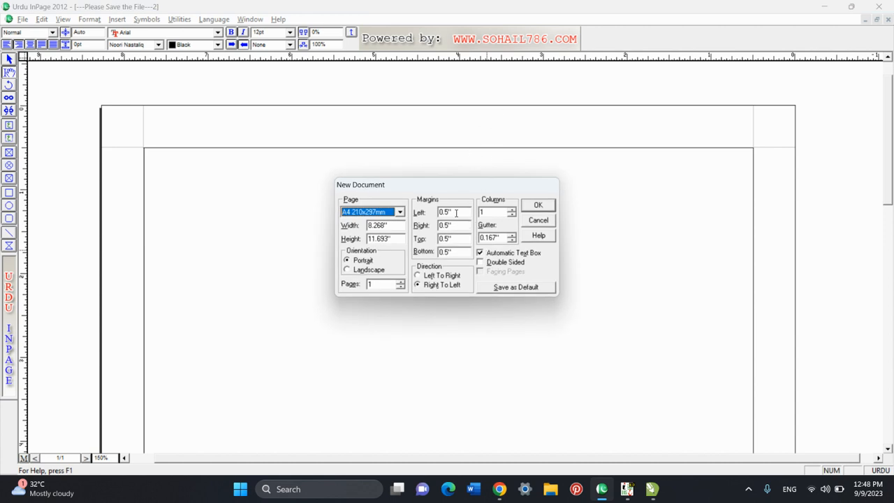
double_click(456, 212)
text(1)
key(Tab)
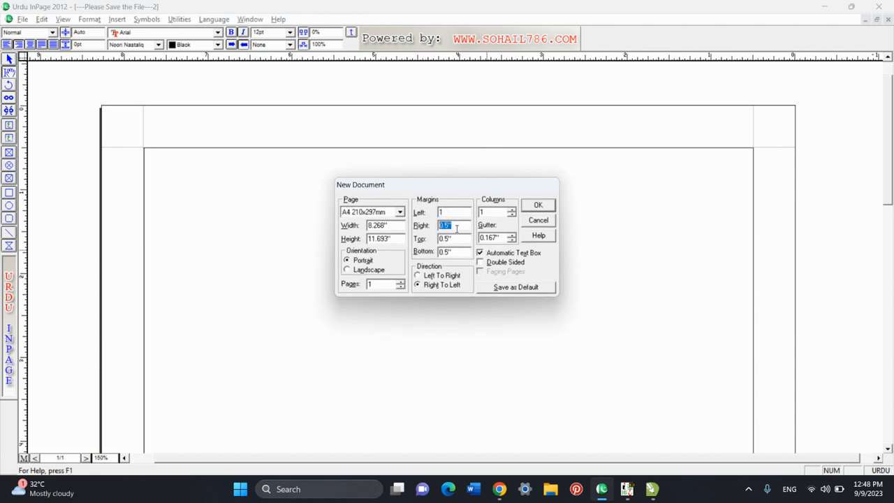
text(1)
key(Tab)
text(1)
key(Tab)
text(1)
click(540, 206)
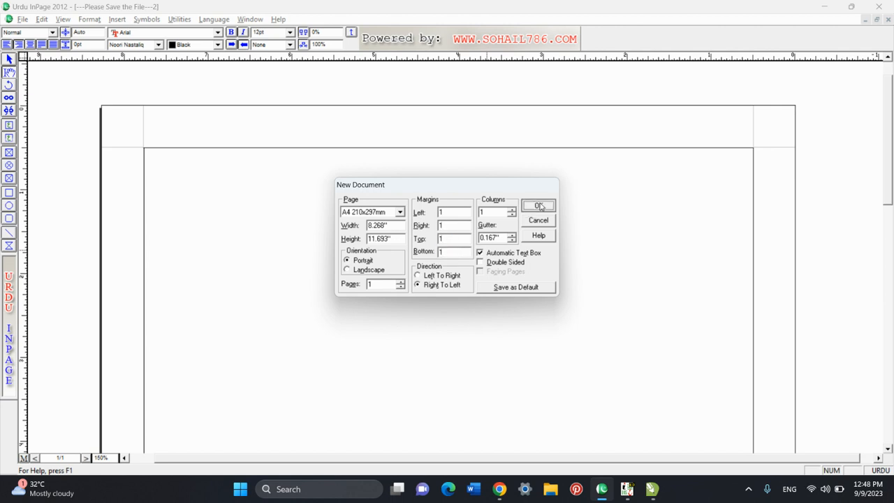
key(ctrl+0)
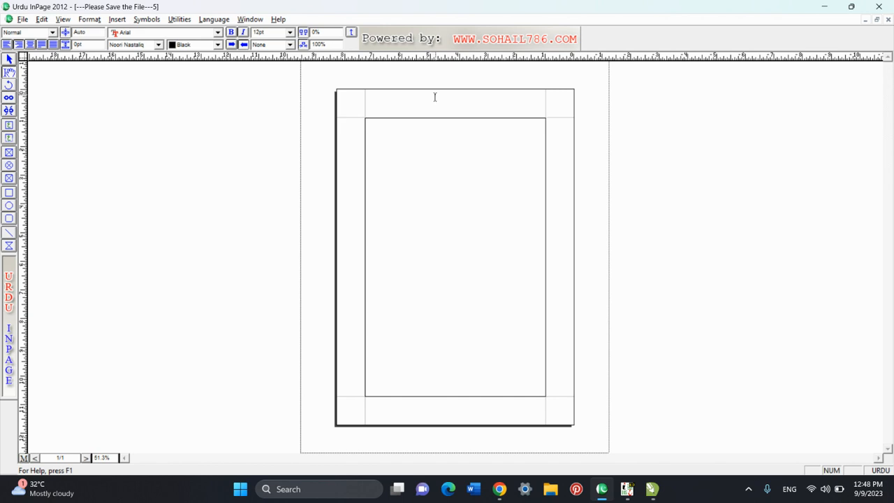
key(ctrl+1)
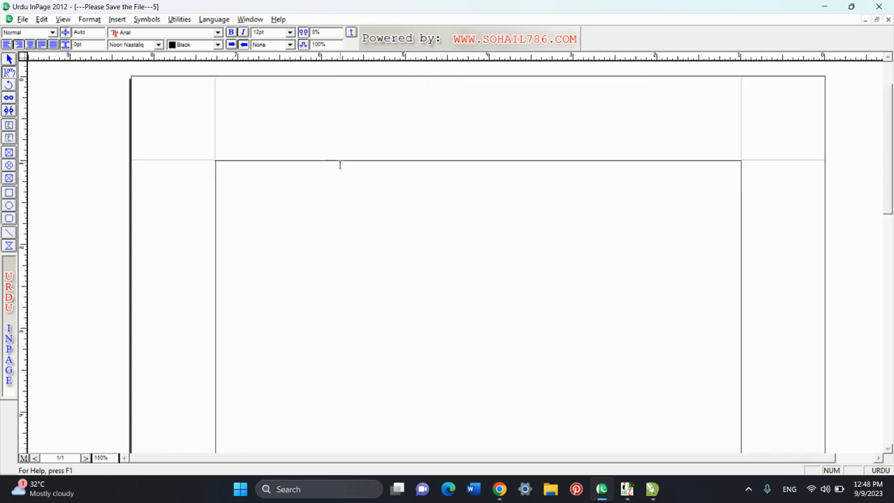
- Close the document with 1-inch margins and create a new one-page A4 portrait document with 3 columns
click(888, 18)
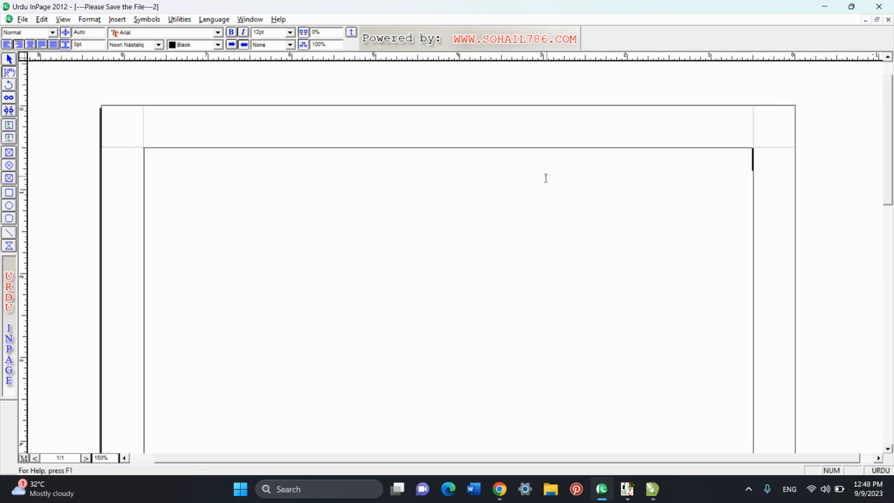
key(ctrl+n)
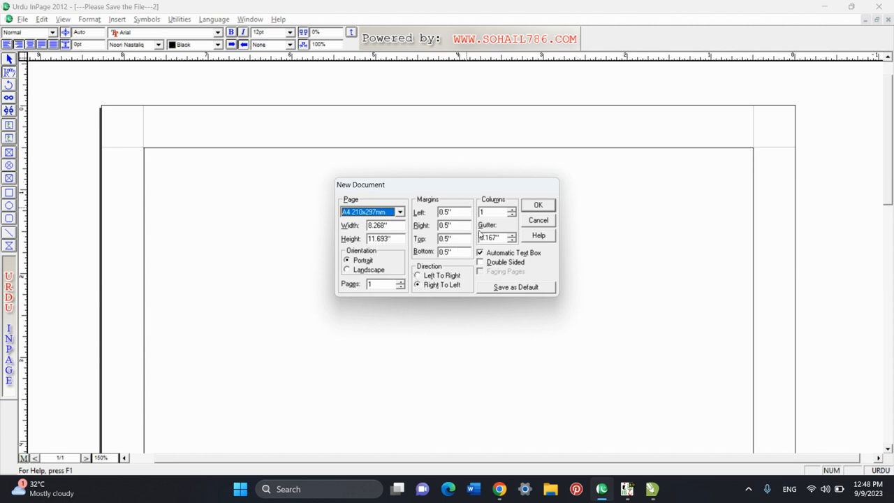
click(511, 209)
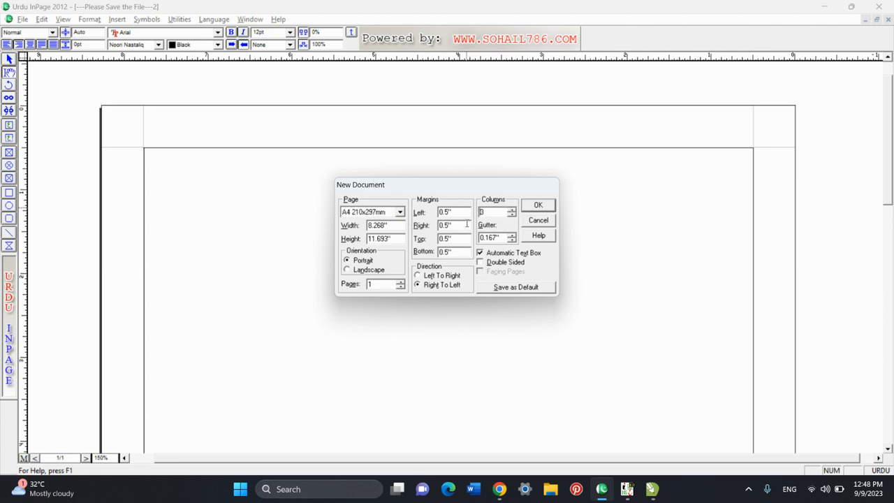
click(538, 206)
key(ctrl+0)
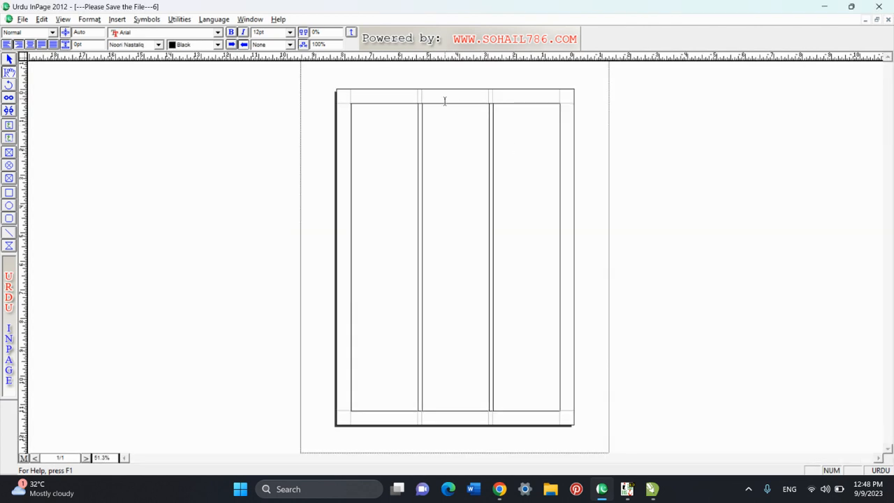
key(ctrl+1)
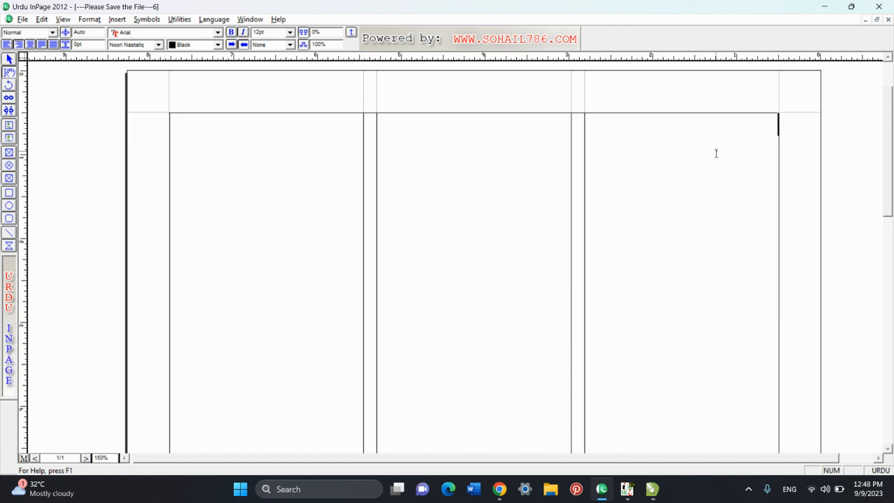
key(ctrl+0)
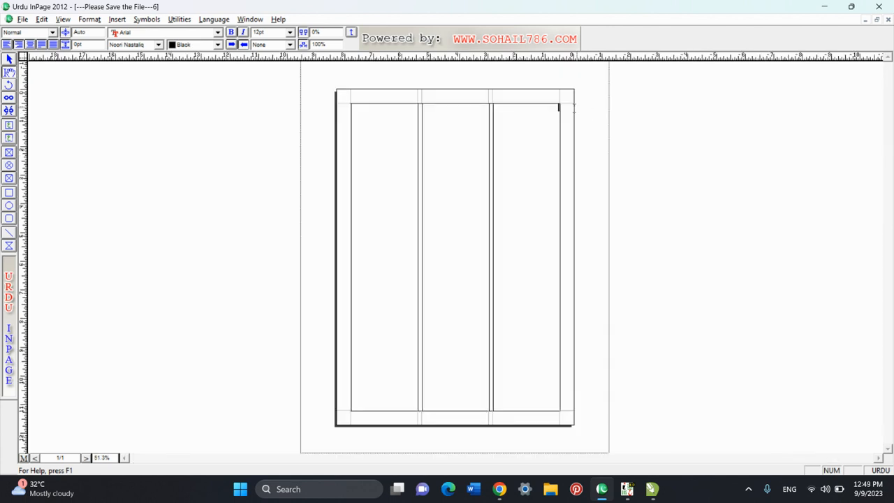
key(ctrl+1)
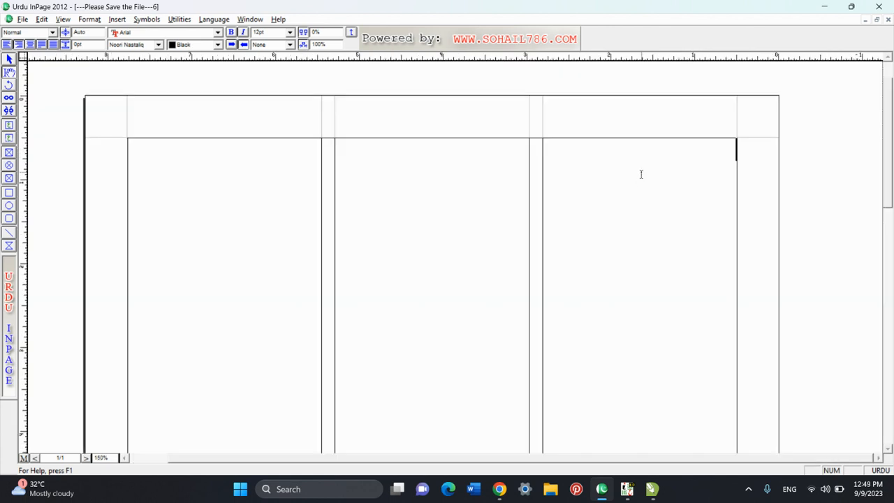
- Open the recent file "ktab page formating.inp" and copy the first three body paragraphs below the title on page 1
click(20, 20)
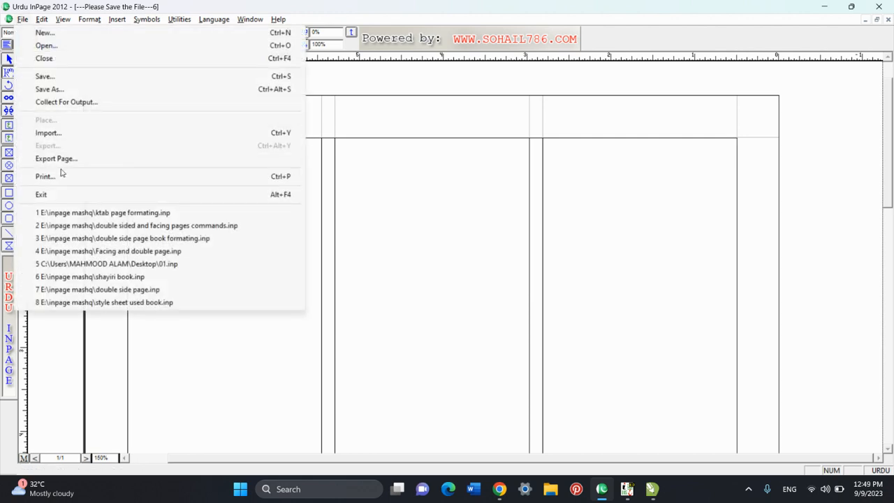
click(91, 213)
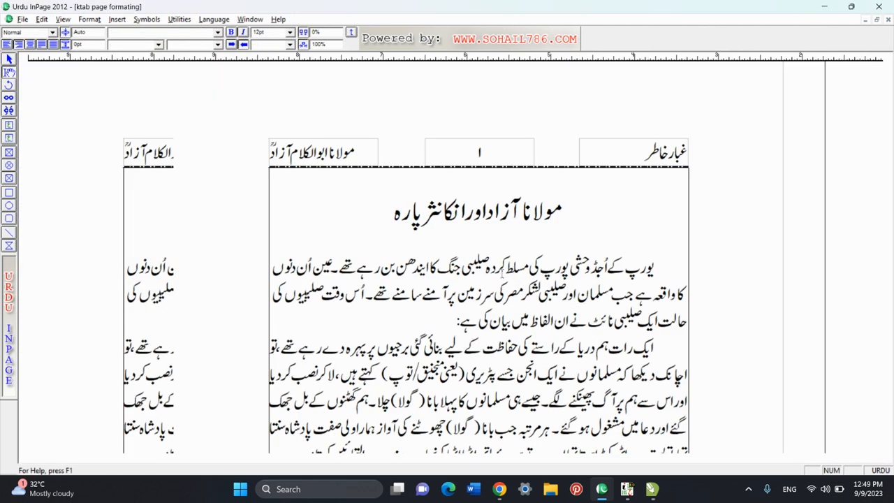
right_click(496, 279)
right_click(458, 280)
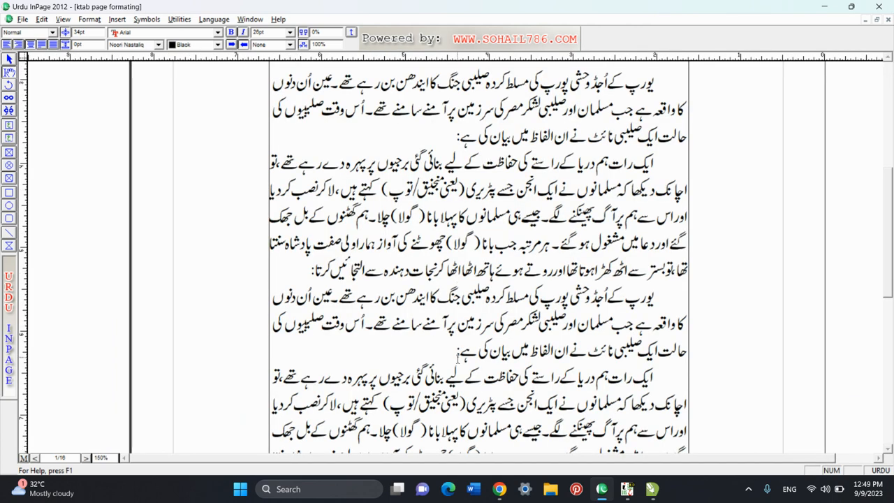
drag(450, 354, 676, 154)
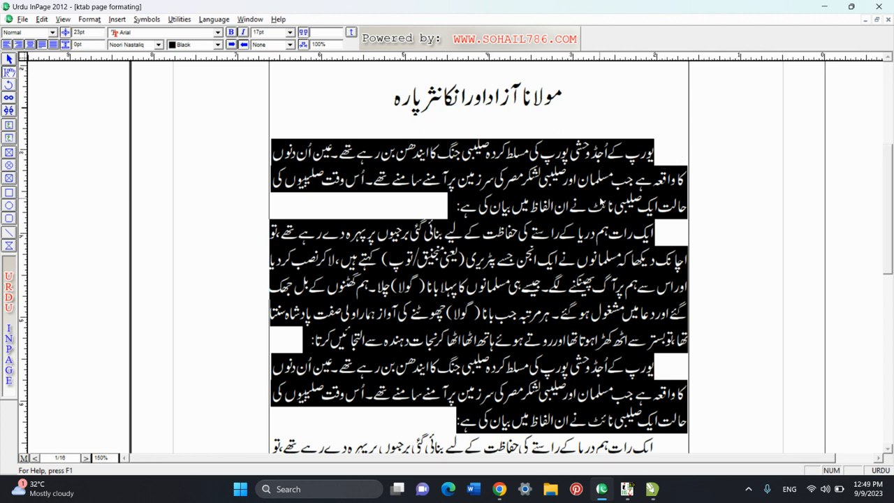
click(428, 217)
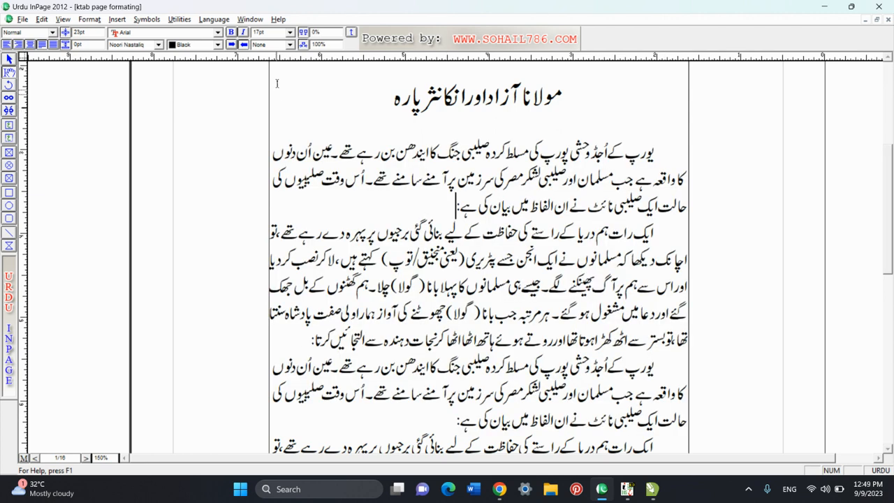
- Switch to the unsaved three-column document and paste the copied Urdu paragraphs at the start of its first column
click(251, 20)
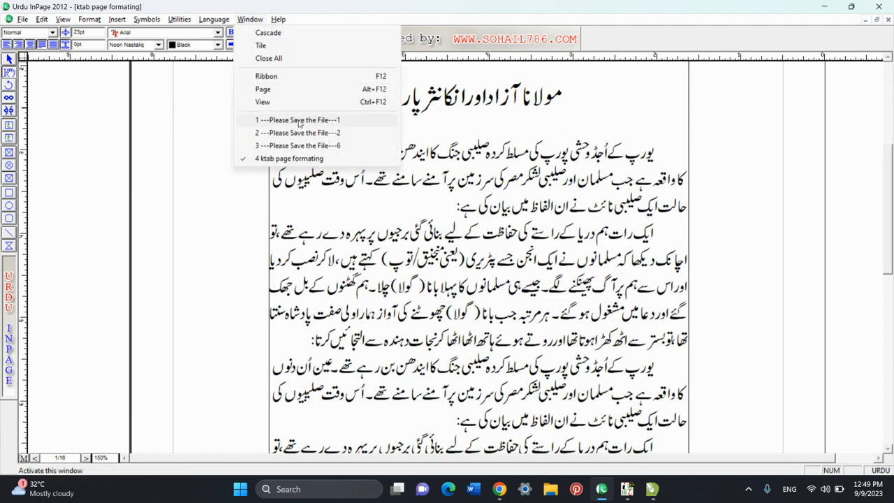
click(299, 145)
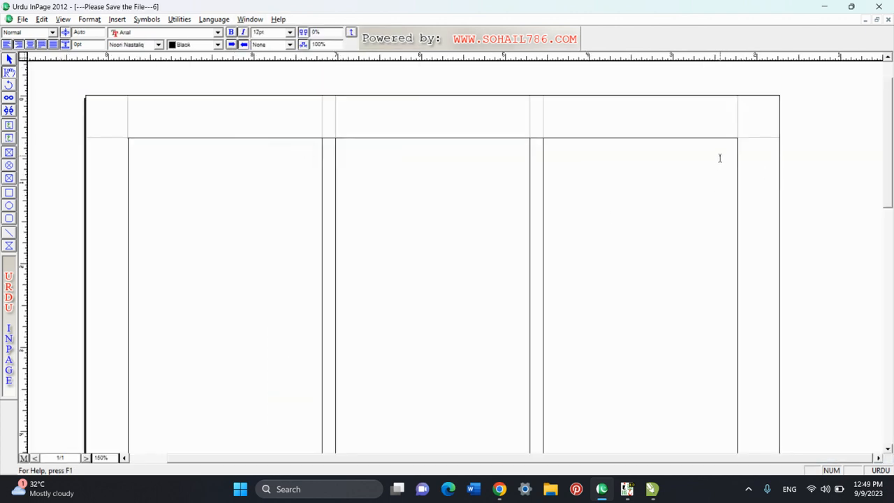
key(ctrl+v)
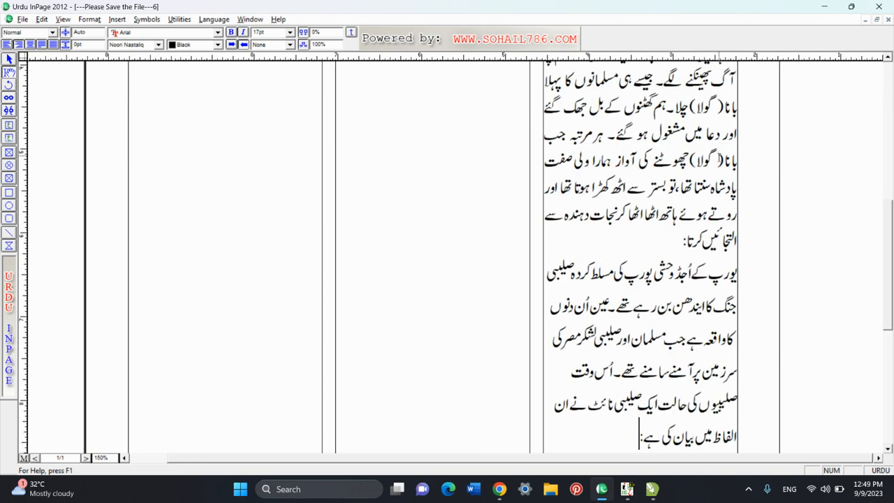
key(ctrl+0)
right_click(526, 136)
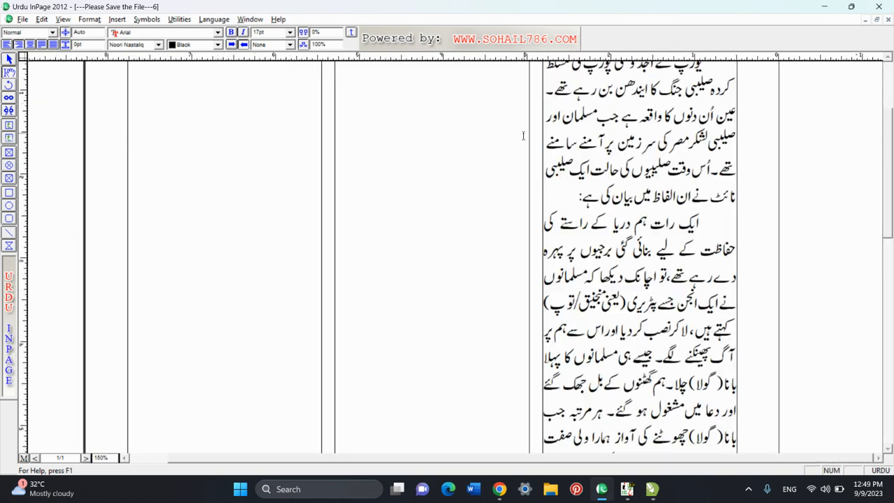
right_click(561, 200)
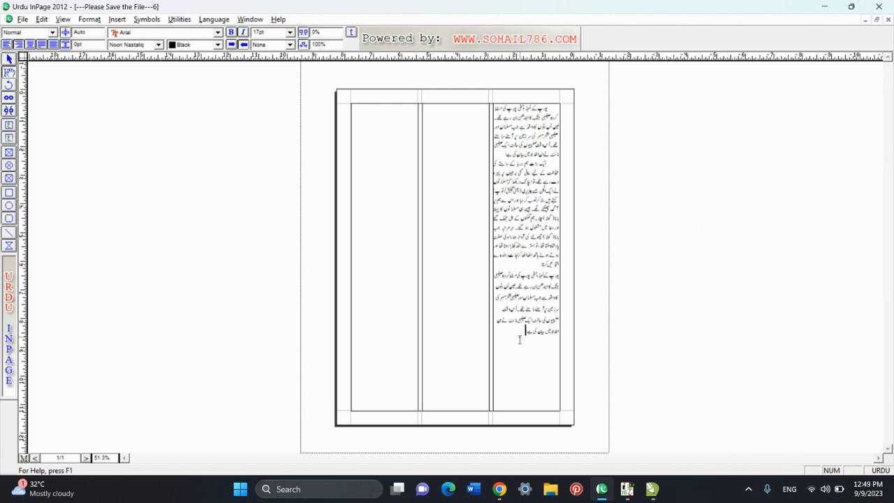
- Paste the copied paragraphs three more times so the text flows through all three columns
key(ctrl+v)
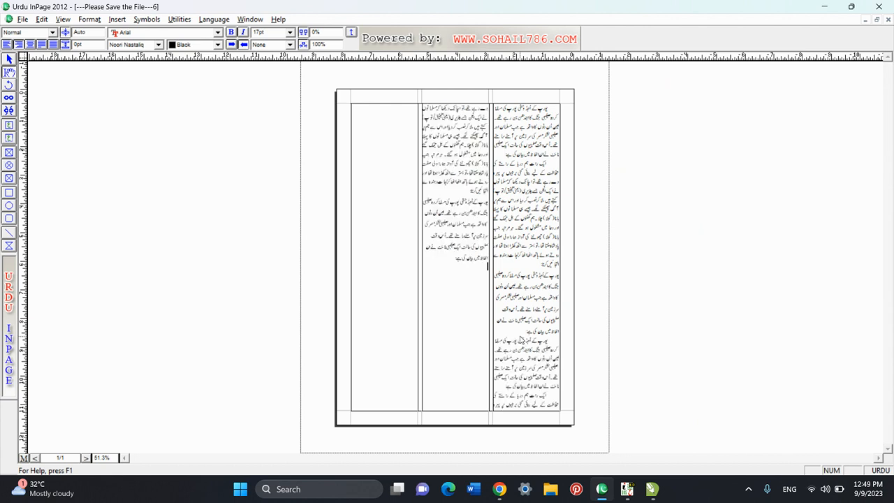
key(ctrl+v)
key(ctrl+v)
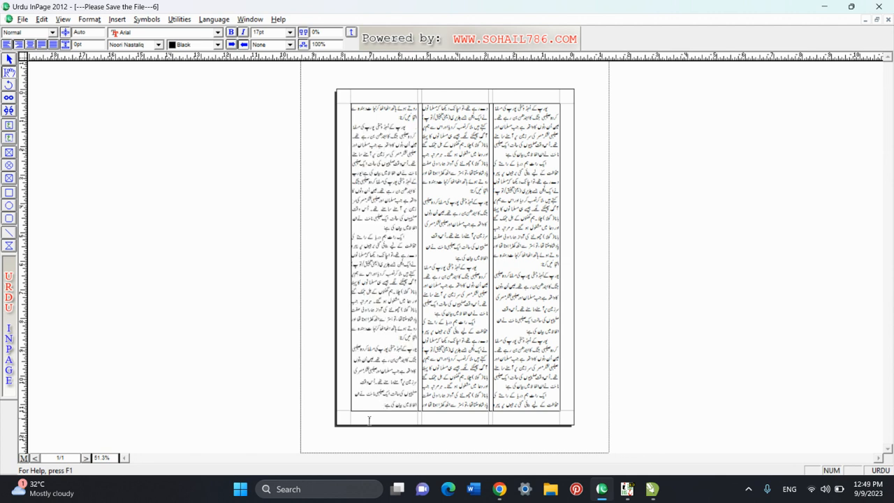
- Delete the last two paragraphs of the text in the third column
drag(368, 420, 417, 239)
key(Delete)
key(F6)
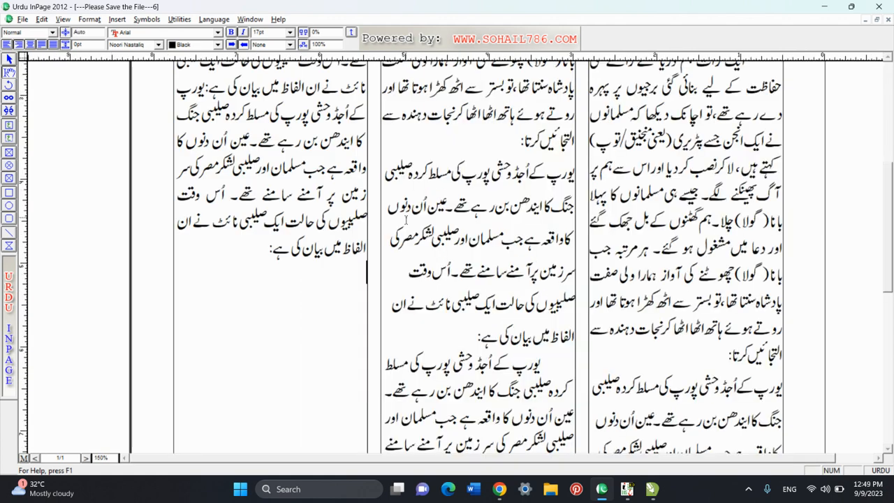
right_click(436, 203)
right_click(439, 131)
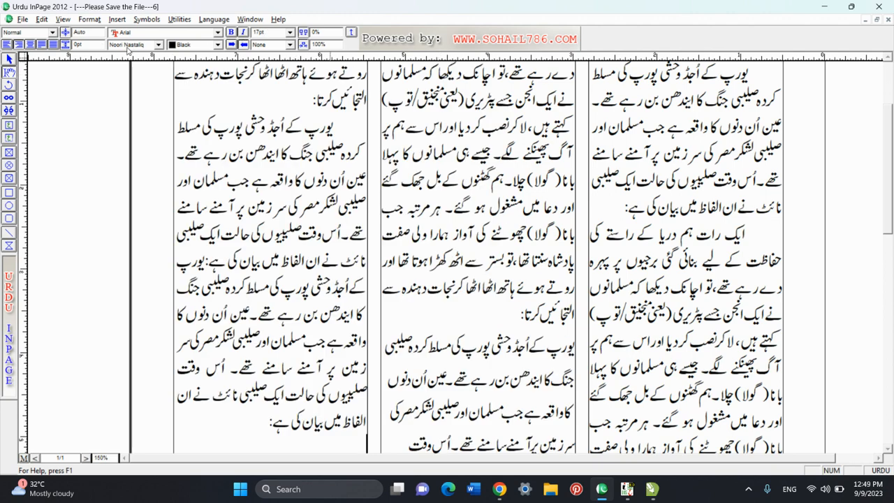
right_click(400, 205)
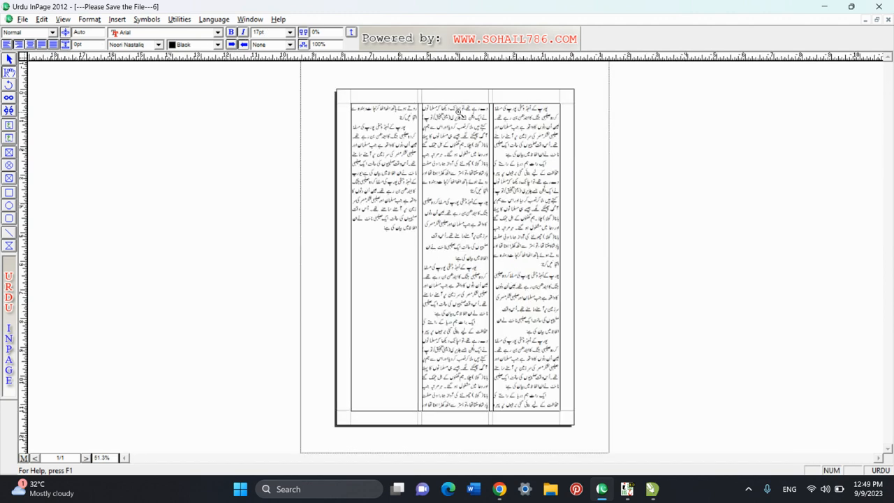
right_click(459, 114)
right_click(461, 95)
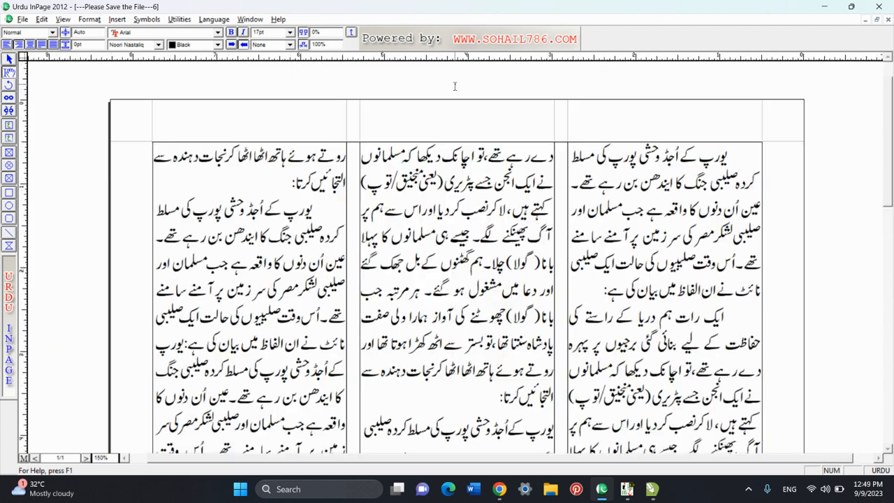
right_click(455, 85)
click(732, 155)
click(700, 204)
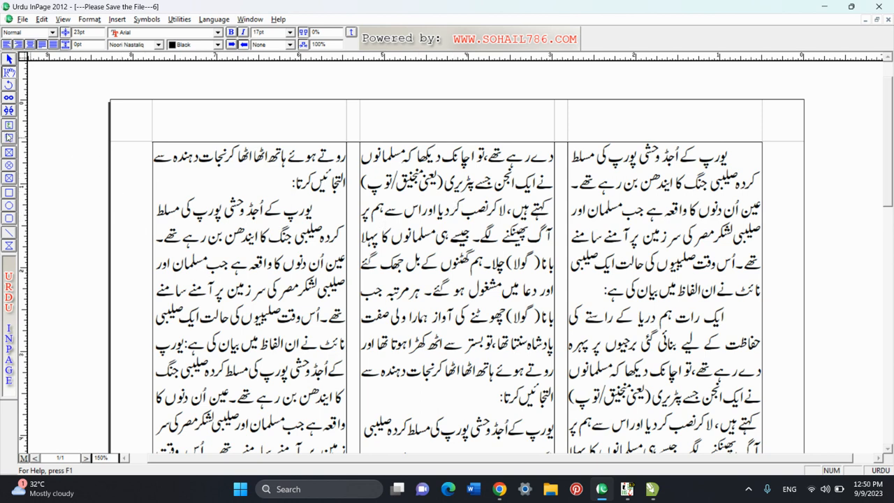
- Draw a text box about 7.27 inches wide above the three columns and enter the centred title "مولانا ابوالکلام آزادؒ"
click(9, 138)
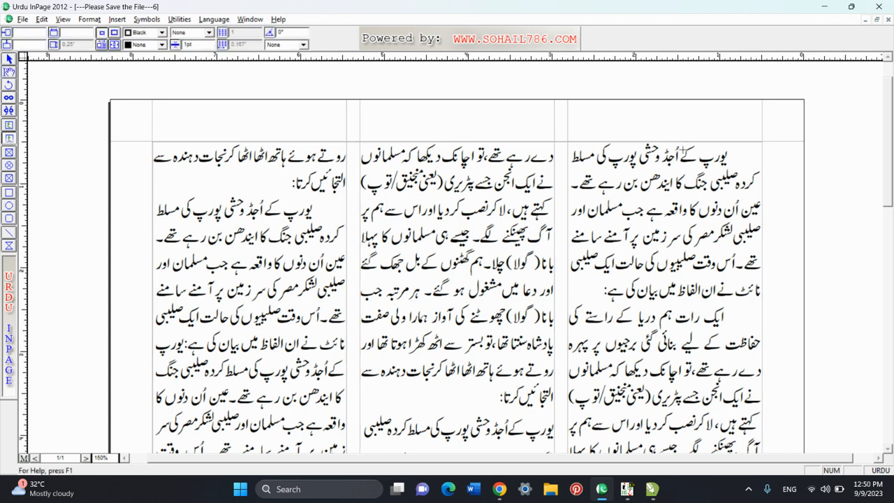
mouse_move(683, 150)
mouse_down()
mouse_move(758, 152)
mouse_move(762, 165)
mouse_up()
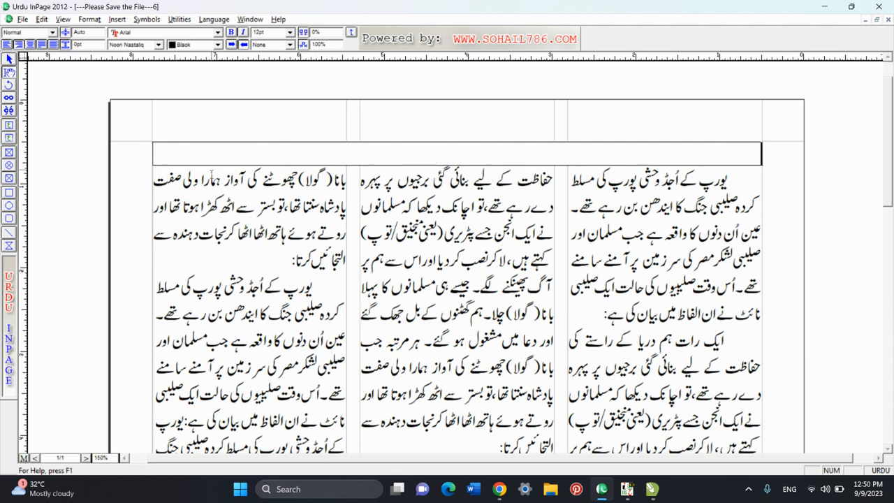
click(418, 151)
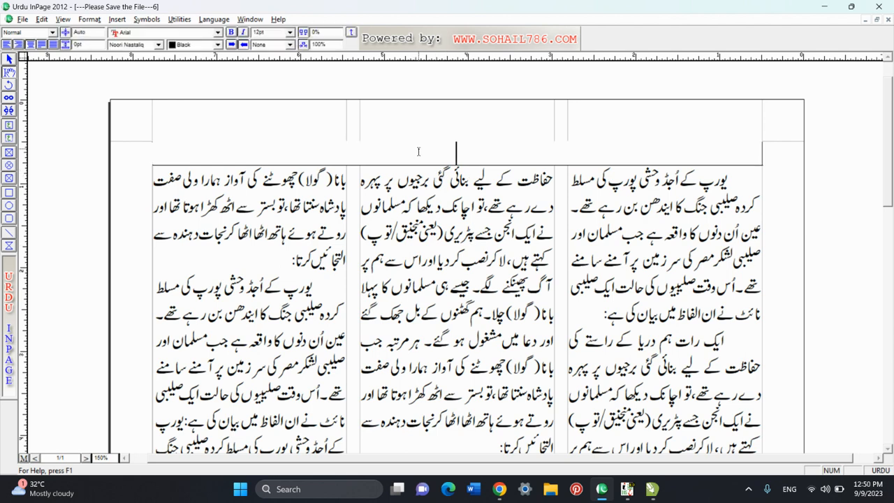
text(مولانا ابوالکلام آزادؒ)
- Format the title text as 30 pt in the Bombay Black font
drag(422, 154, 538, 157)
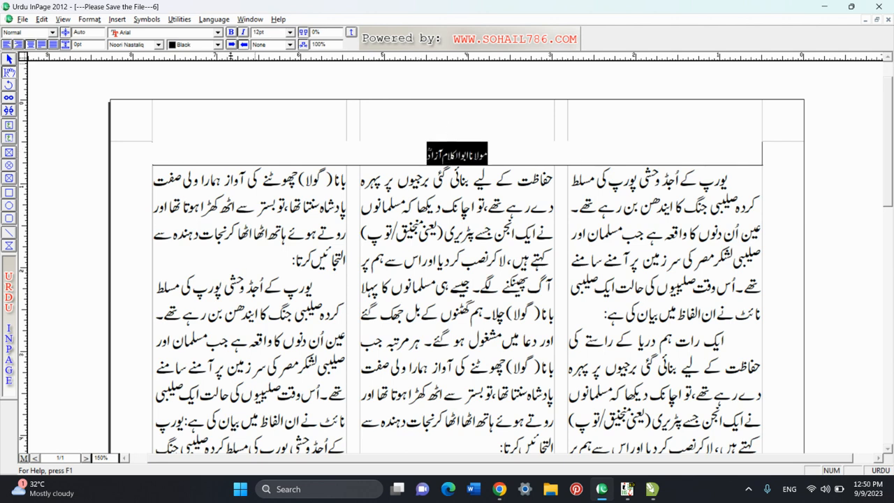
click(276, 32)
text(30)
key(Return)
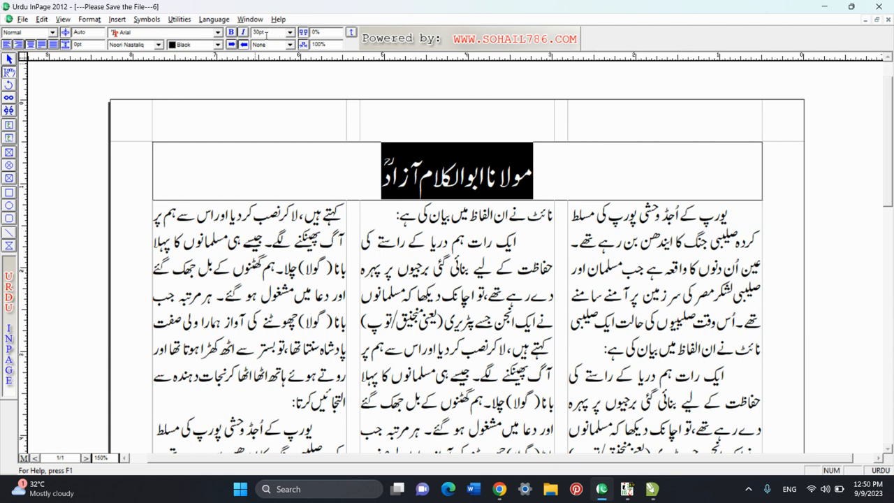
click(140, 44)
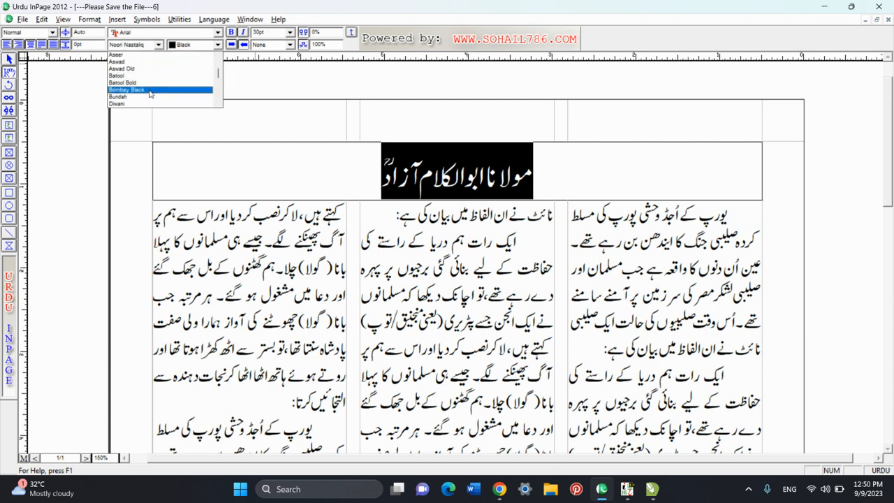
click(149, 91)
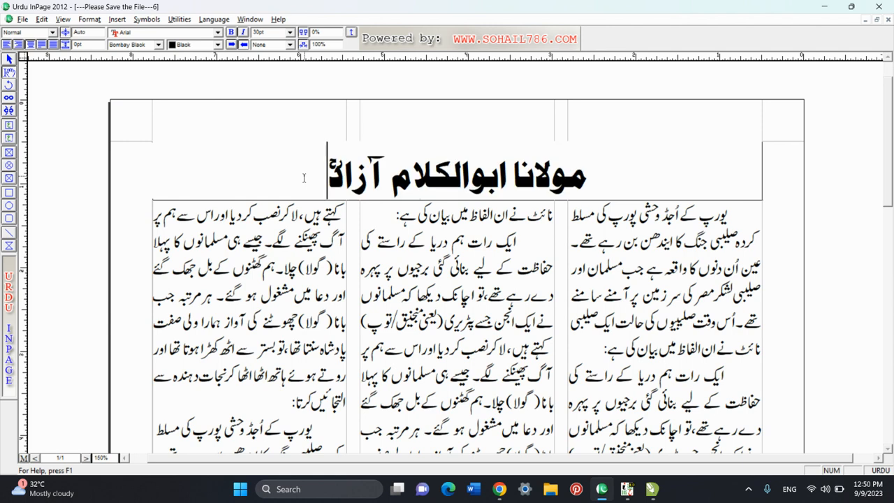
- Fill the title box with yellow and return to editing the column text
click(10, 59)
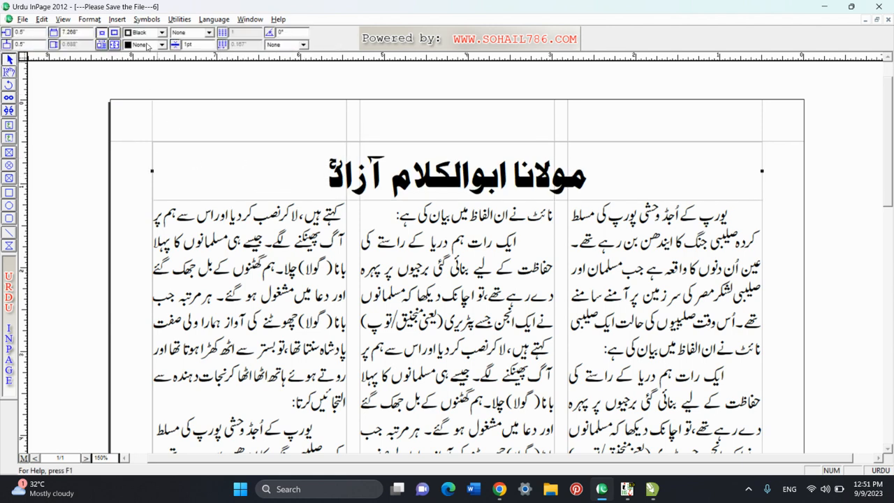
click(148, 44)
click(141, 83)
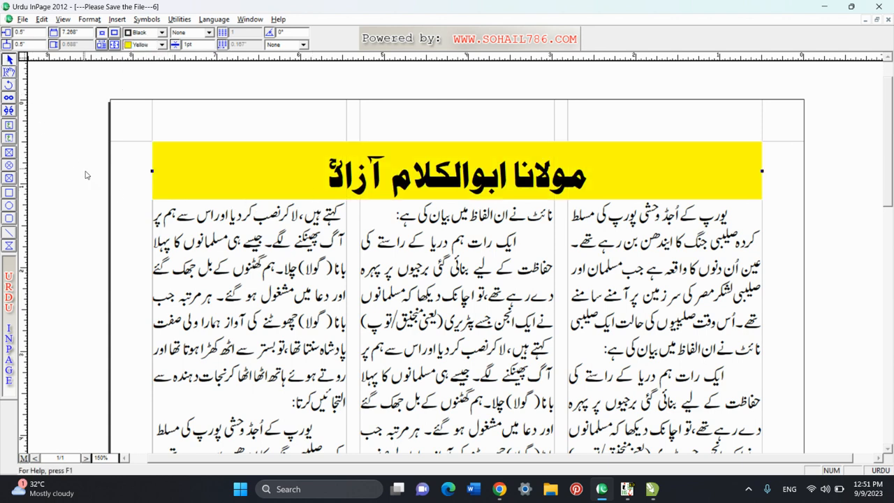
click(9, 72)
click(299, 271)
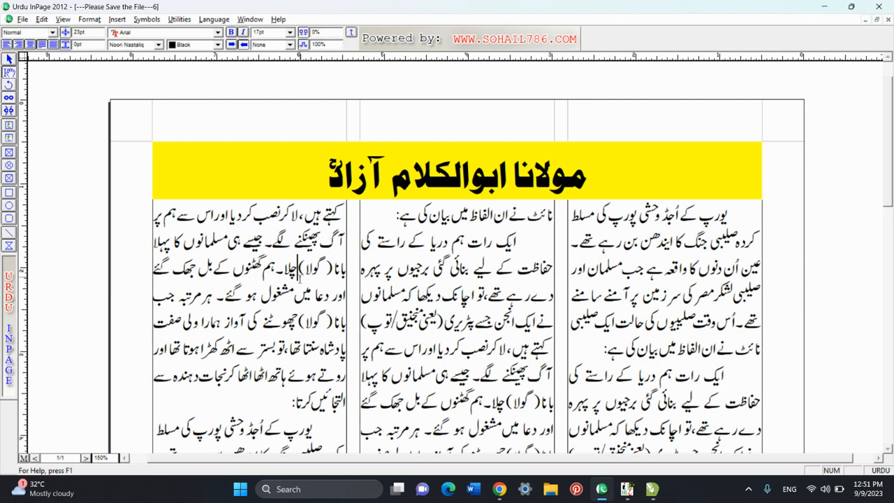
- Draw a rounded picture box about 2.31 by 1.92 inches across the middle column, directly below the title
key(ctrl+0)
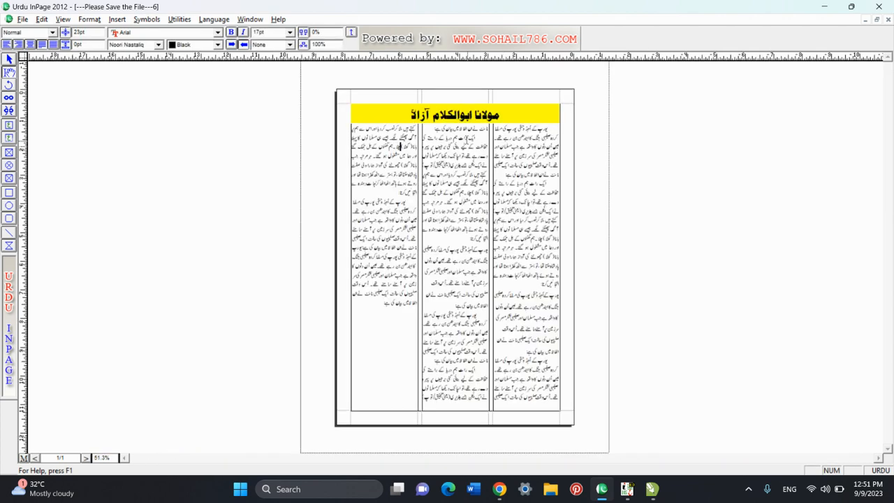
key(ctrl+3)
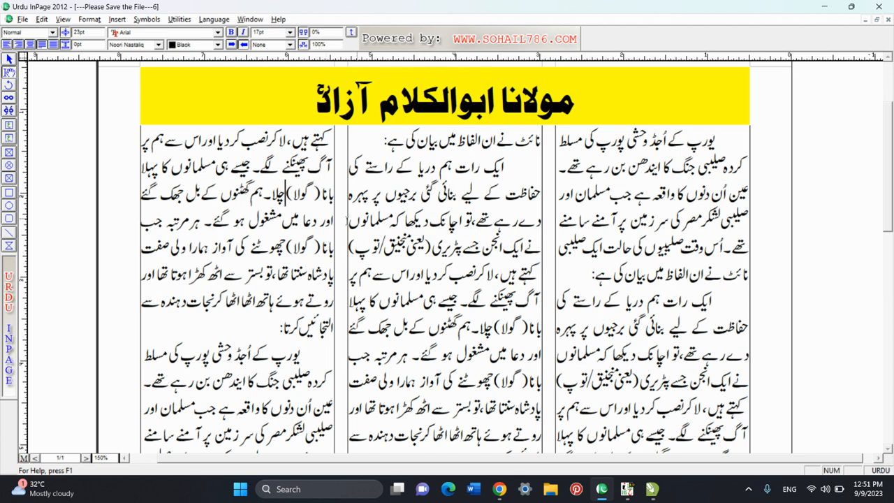
click(9, 154)
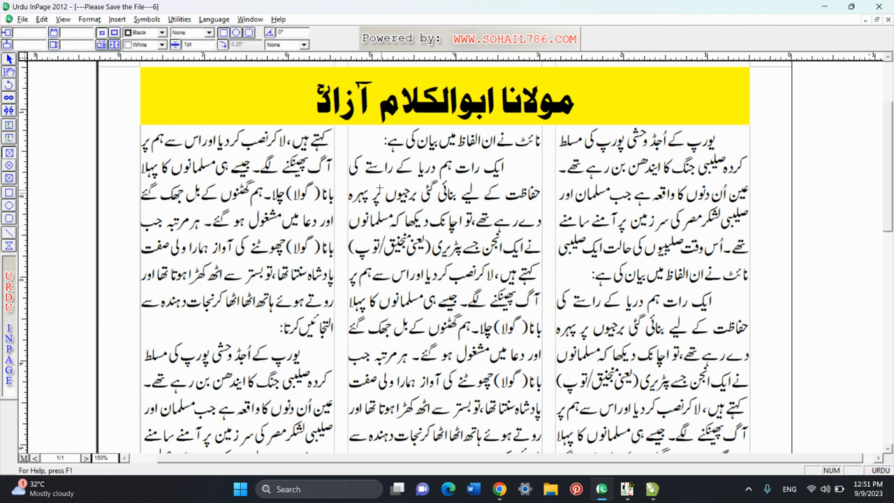
click(9, 179)
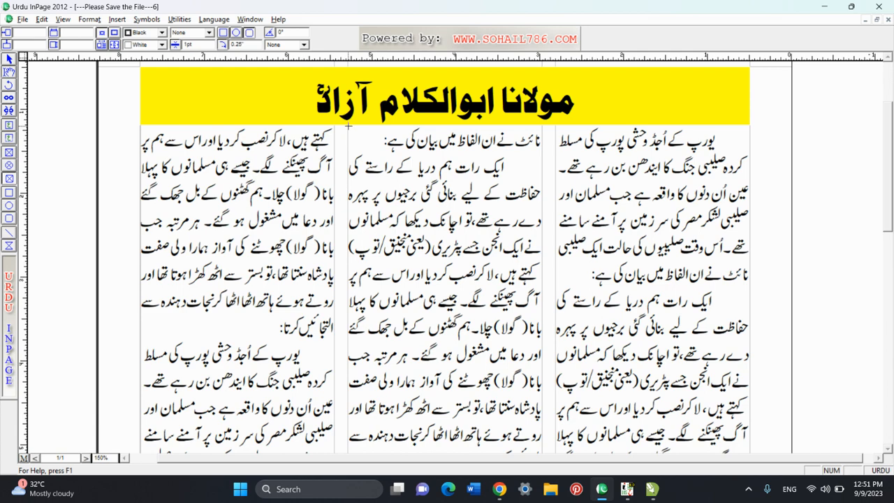
mouse_move(348, 126)
mouse_down()
mouse_move(419, 224)
mouse_move(517, 265)
mouse_move(540, 286)
mouse_up()
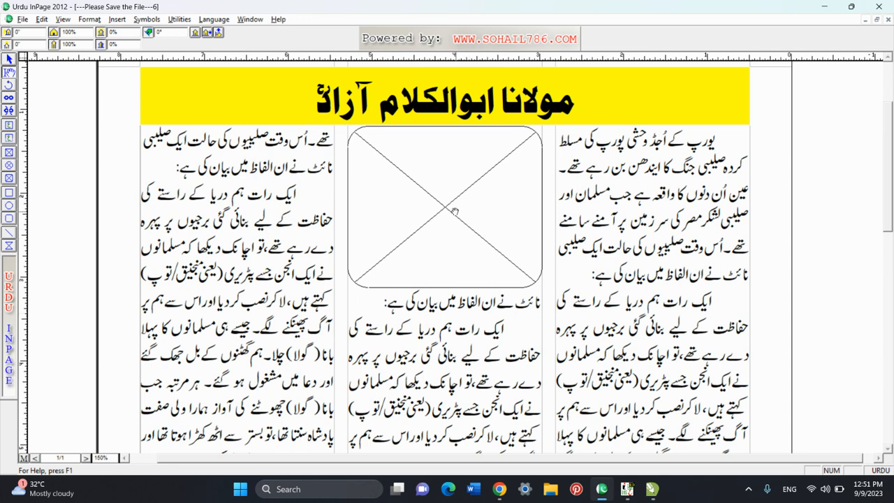
- Import the picture "Dua (1)" from the Pictures folder into the rounded picture box
double_click(428, 213)
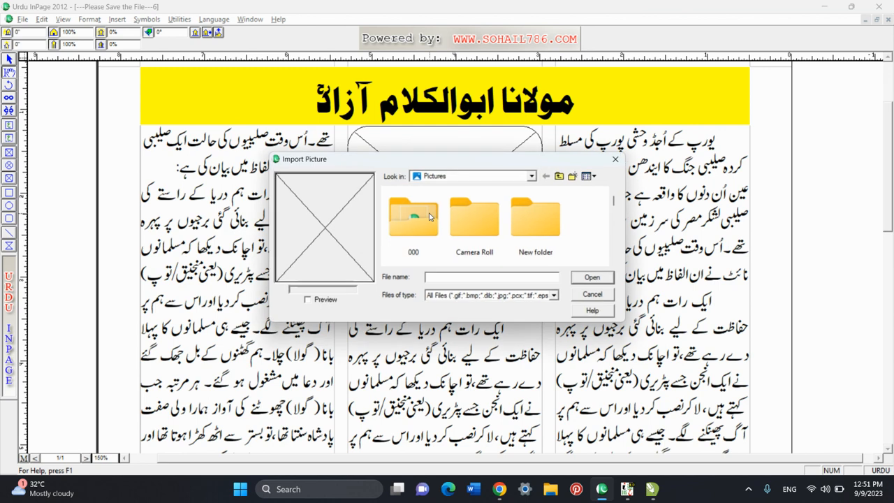
scroll(502, 202, down, 2)
scroll(503, 210, down, 3)
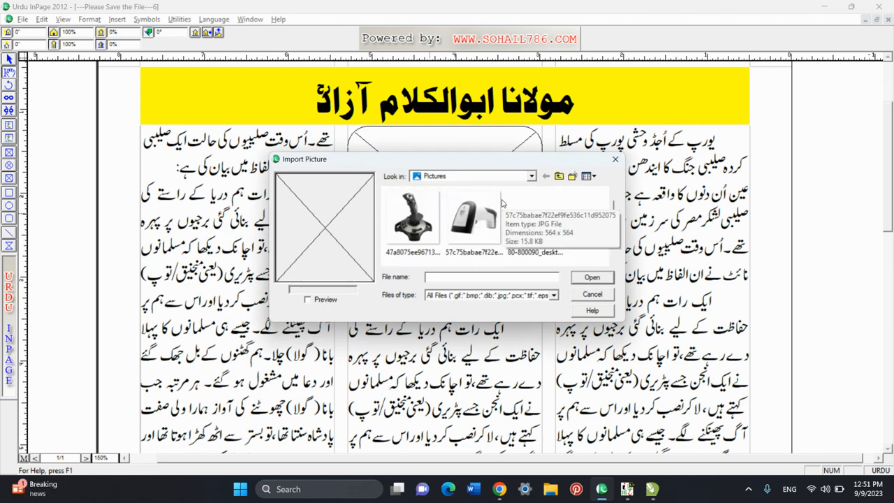
scroll(527, 227, down, 3)
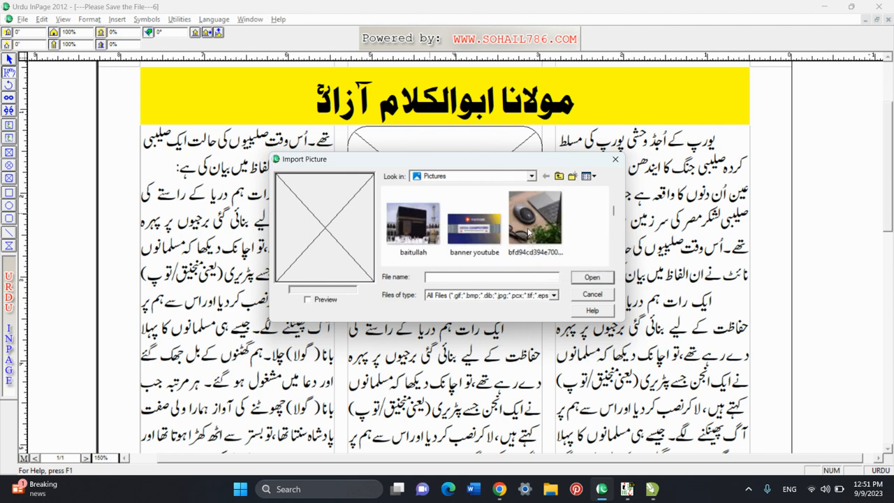
scroll(528, 231, down, 1)
scroll(529, 232, down, 5)
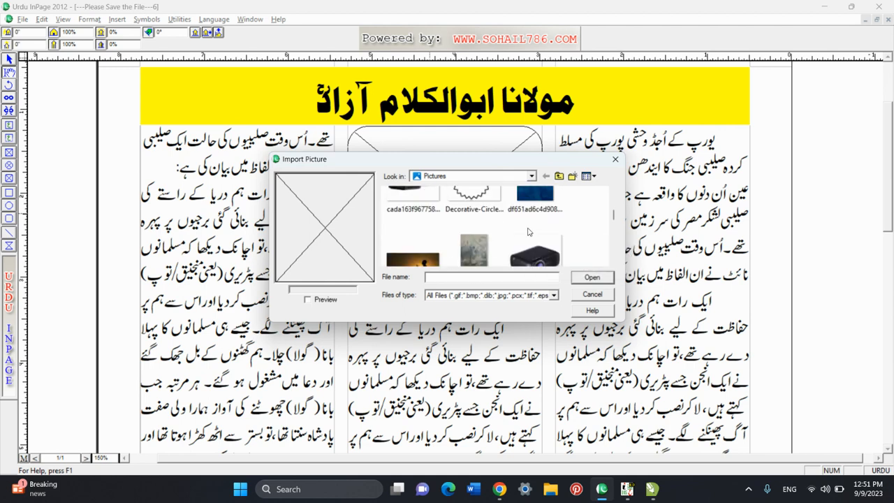
scroll(452, 231, up, 1)
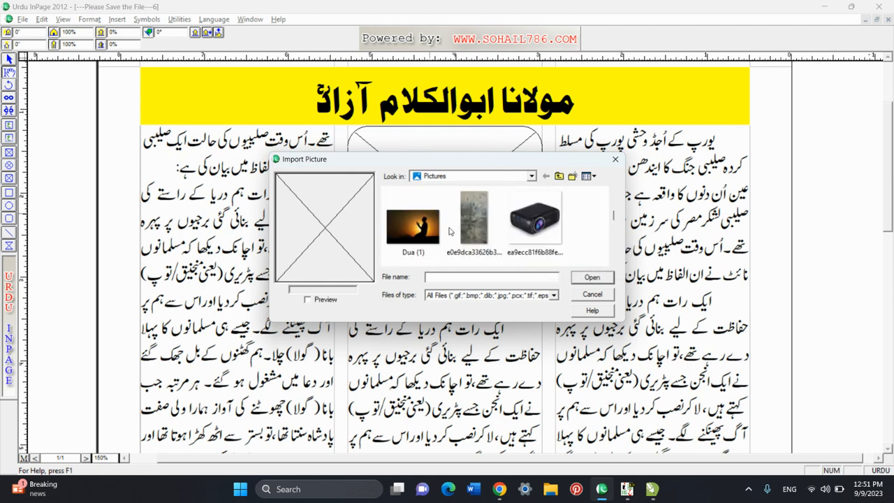
click(415, 241)
click(591, 277)
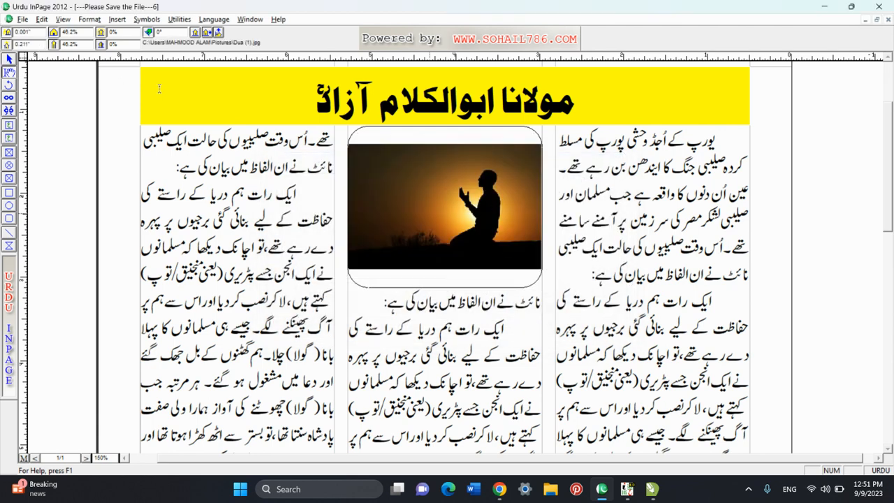
- Scale the imported picture to 55% horizontally and vertically
double_click(90, 32)
text(55)
double_click(72, 44)
text(550)
key(Return)
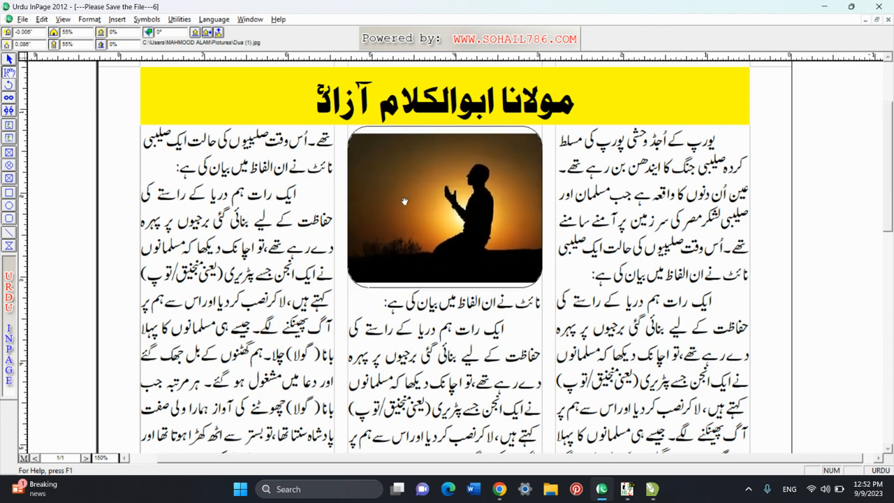
- Scale the picture to 65% in both directions and shift it upward to fill its box
drag(84, 31, 60, 41)
text(65)
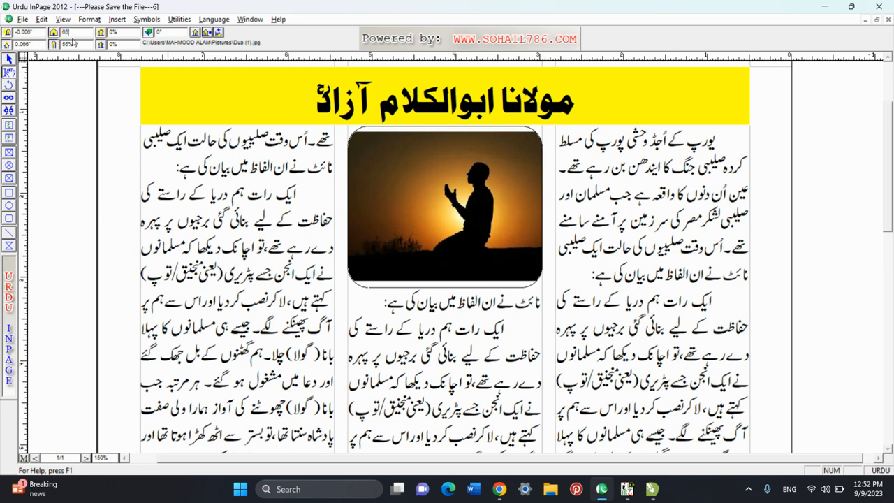
key(Tab)
text(65)
key(Return)
drag(466, 223, 466, 209)
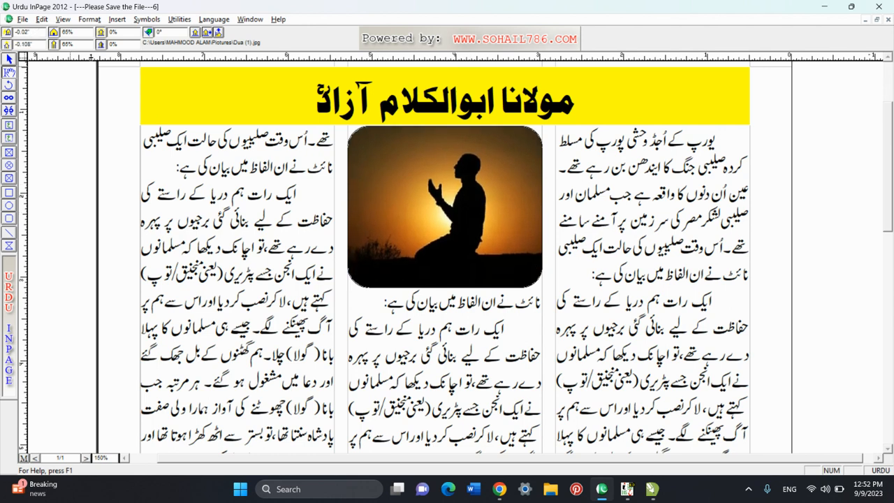
- Set only the picture's vertical scale to 46% and shift the image downward within its box
double_click(79, 45)
text(46)
key(Return)
drag(448, 226, 445, 241)
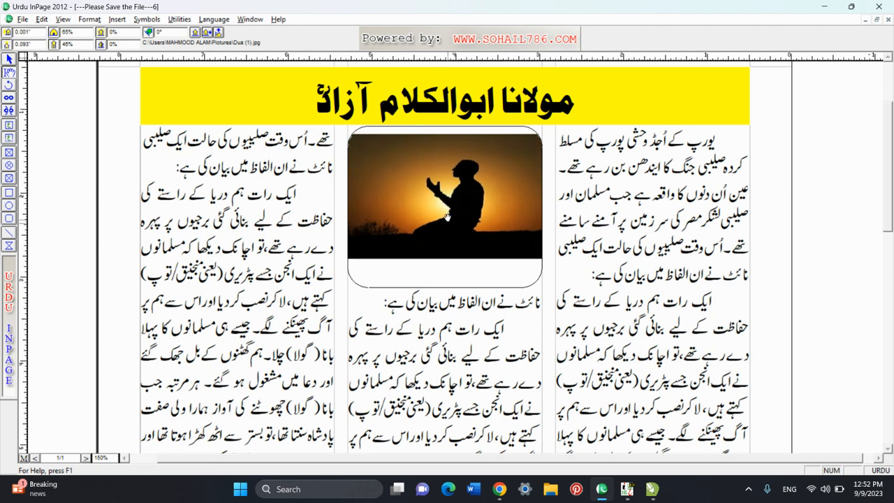
- Set the picture's vertical scale to 65% and its horizontal scale to 46%, and reposition the image in its box
double_click(82, 44)
text(65)
key(Tab)
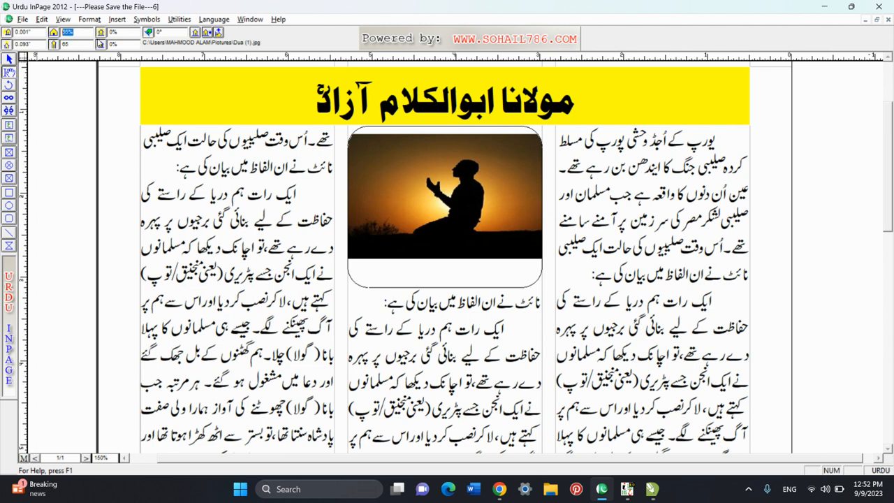
text(4)
key(Return)
drag(426, 233, 414, 213)
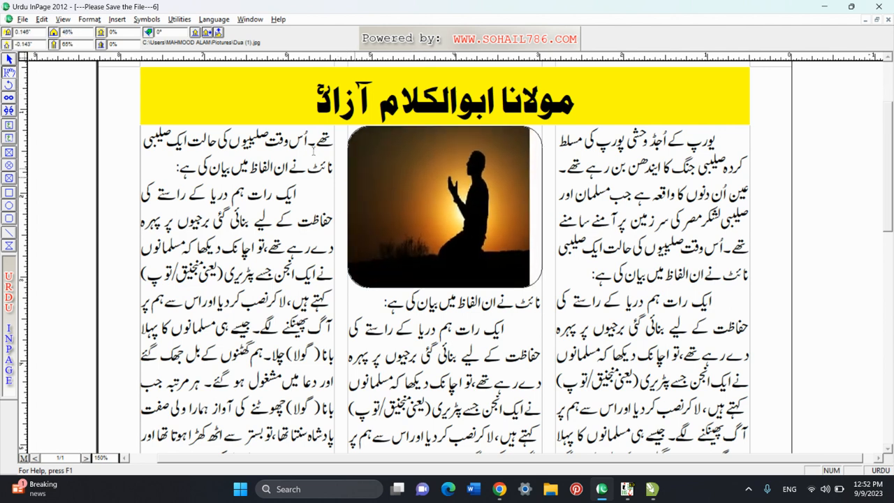
- Set the picture's horizontal scale to 65% and shift the image sideways so it fills the box
drag(80, 31, 55, 45)
text(65)
key(Return)
drag(436, 223, 470, 221)
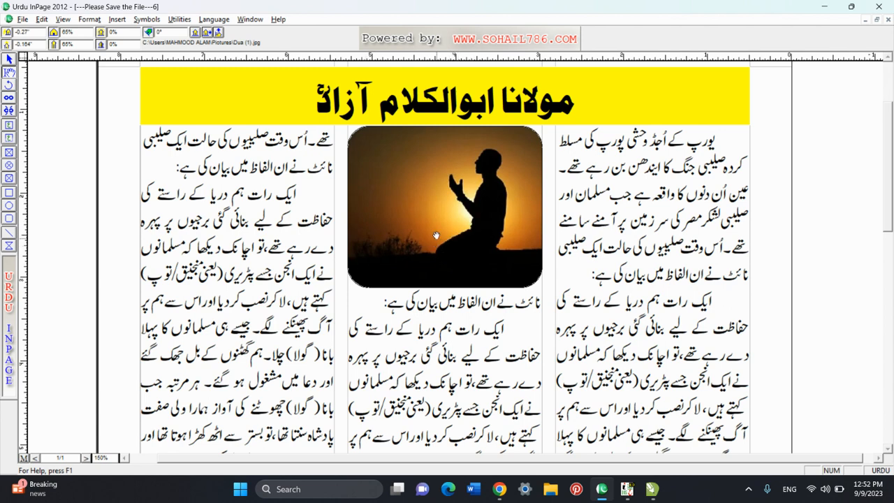
- Set the corner radius of the picture box to 0.10 inches
click(9, 60)
click(445, 227)
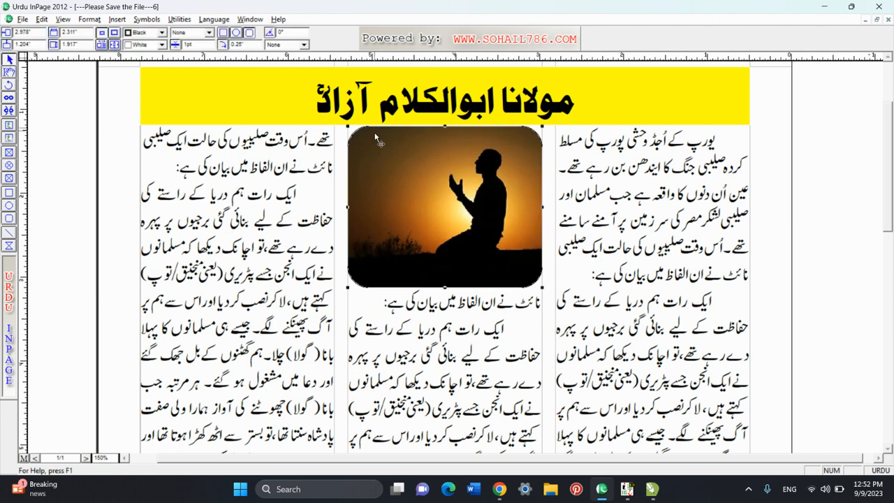
double_click(247, 44)
text(0.10)
key(Return)
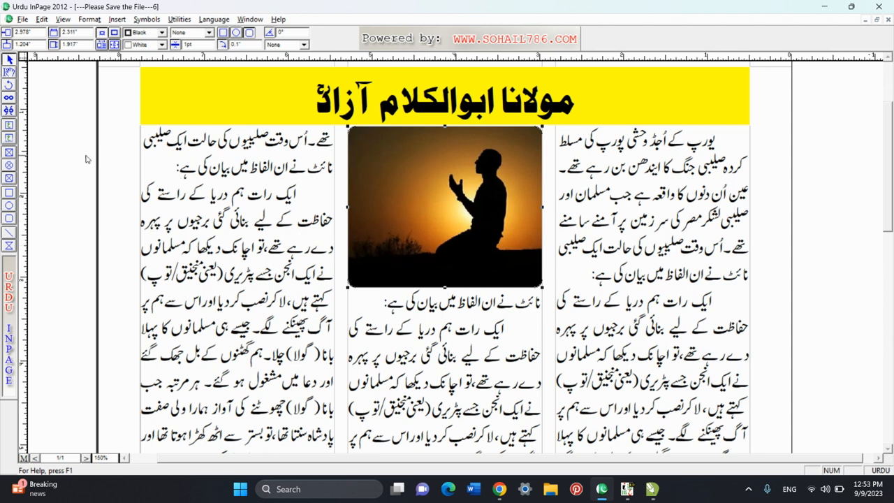
- Draw a caption text box across the picture's lower edge and enter "مولانا ابوالکلام آزادؒ"
click(9, 138)
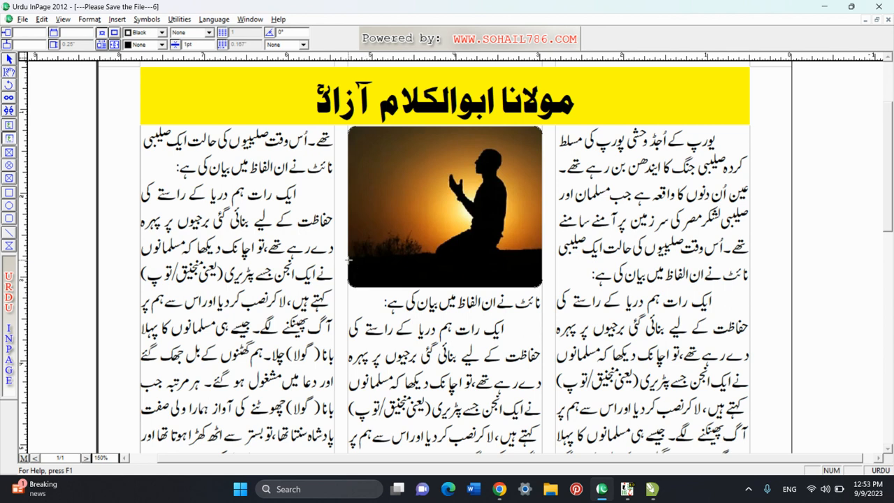
drag(348, 260, 541, 285)
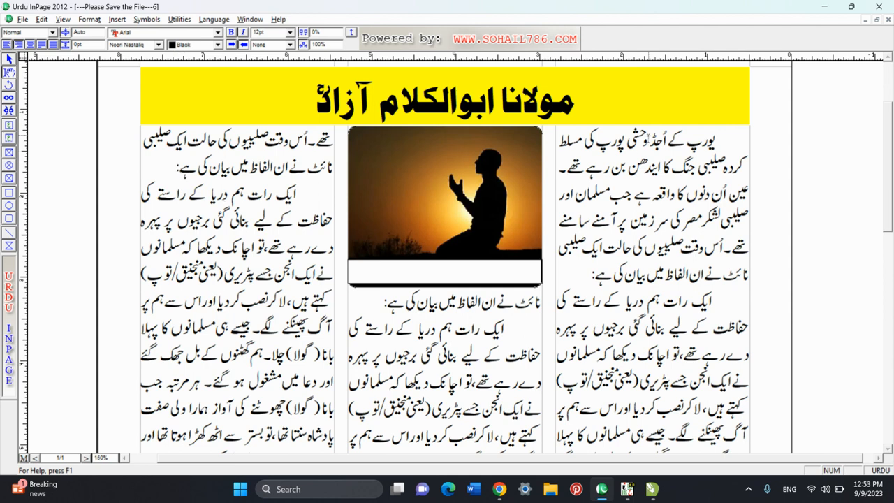
click(457, 276)
text(مولانا ابوالکلام)
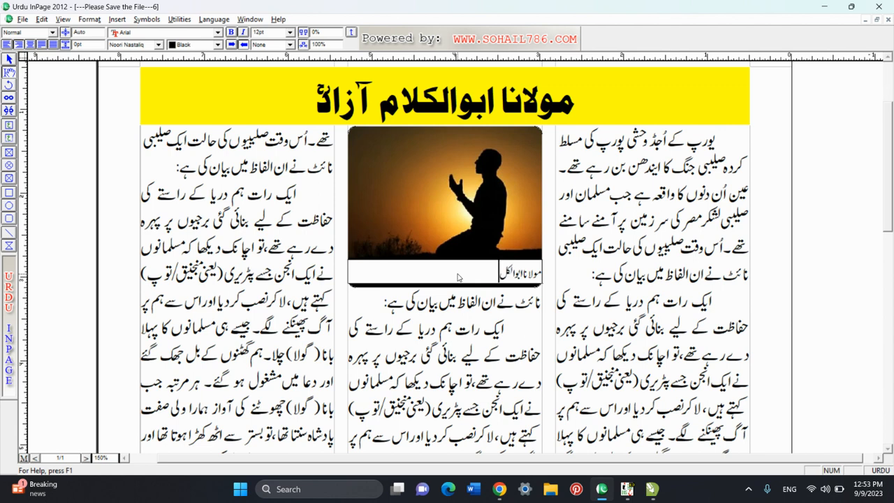
text( آزادؒ)
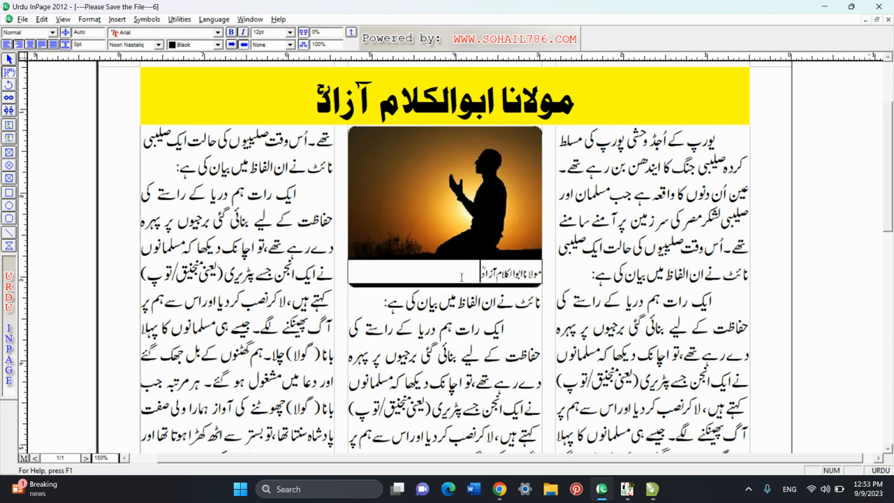
- Center the caption text in its box and set its font size to 17 pt
drag(461, 276, 591, 284)
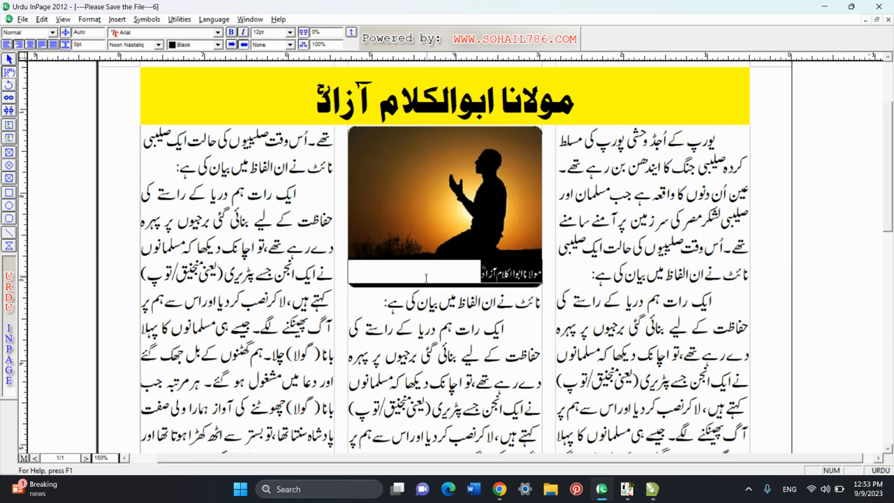
key(ctrl+shift+c)
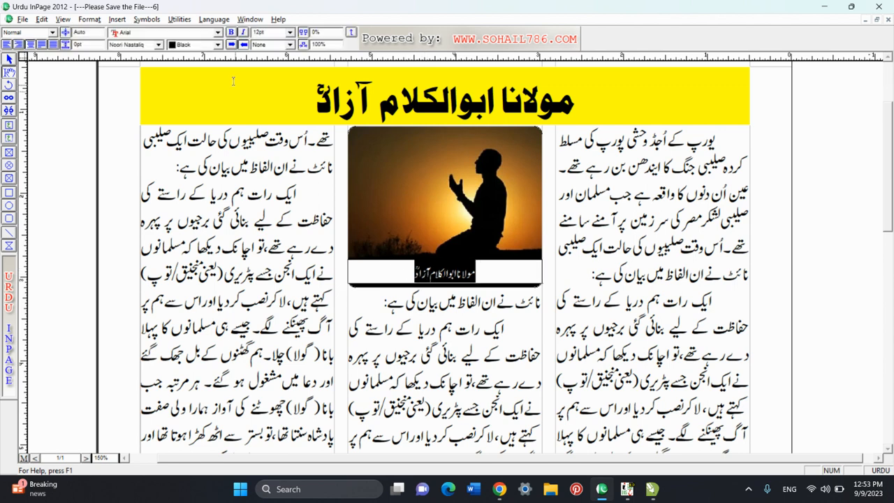
click(269, 33)
text(17)
key(Return)
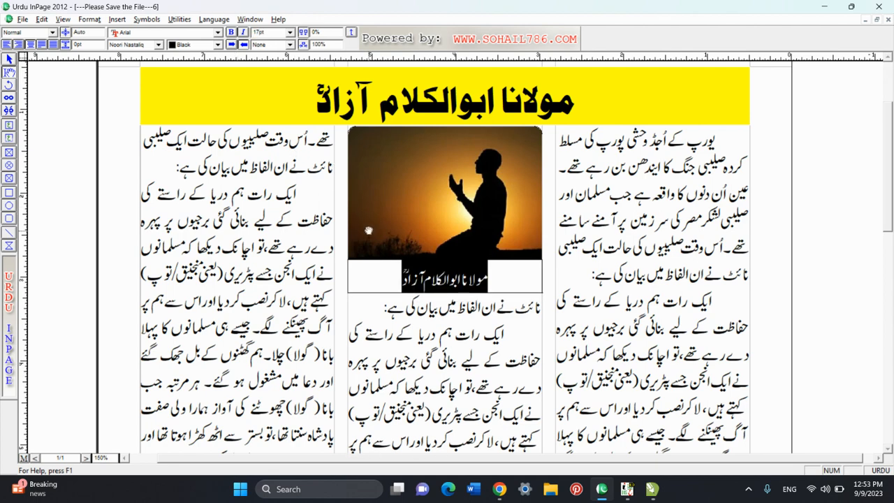
- Move the caption text box up slightly so it sits within the lower edge of the picture
click(396, 282)
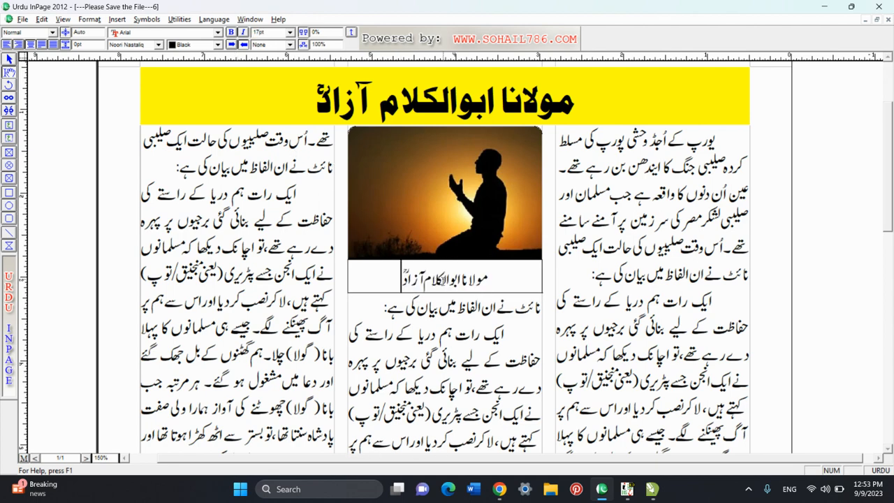
key(ctrl+a)
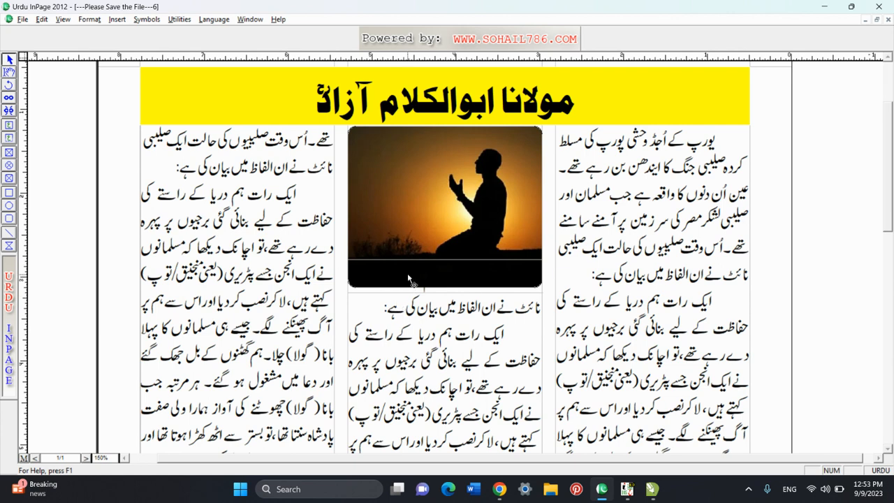
click(454, 285)
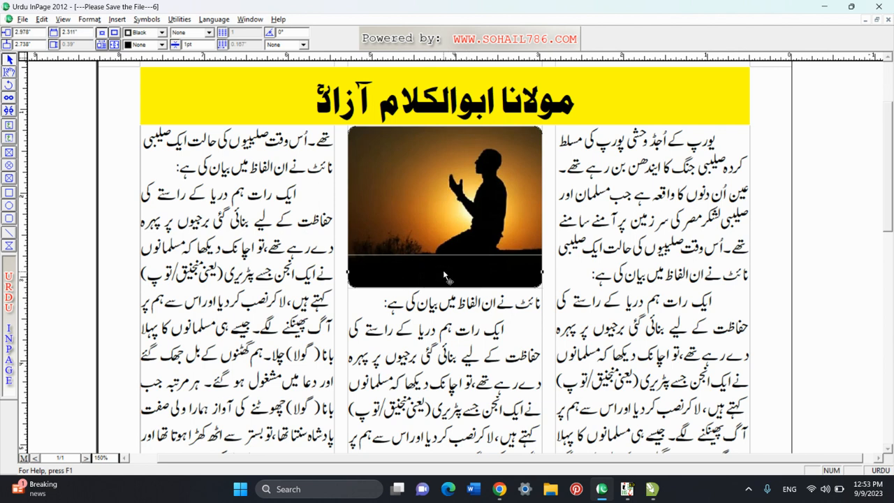
- Change the caption's text colour to White
click(9, 72)
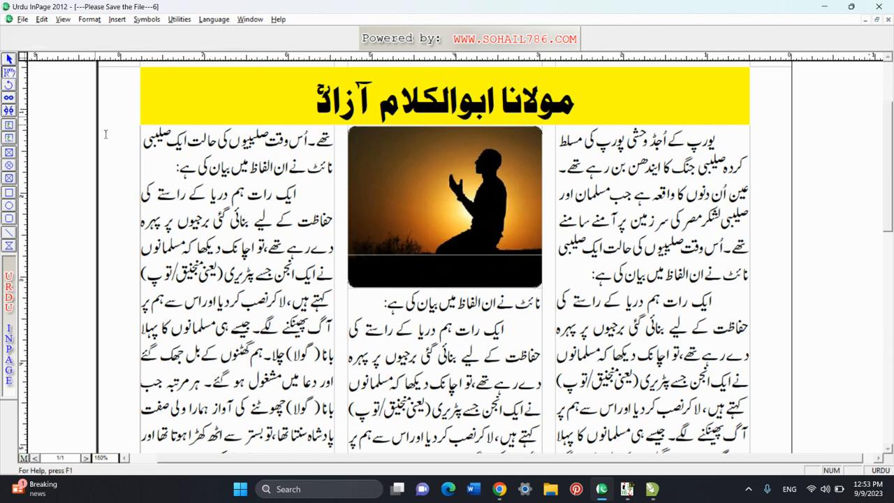
click(397, 273)
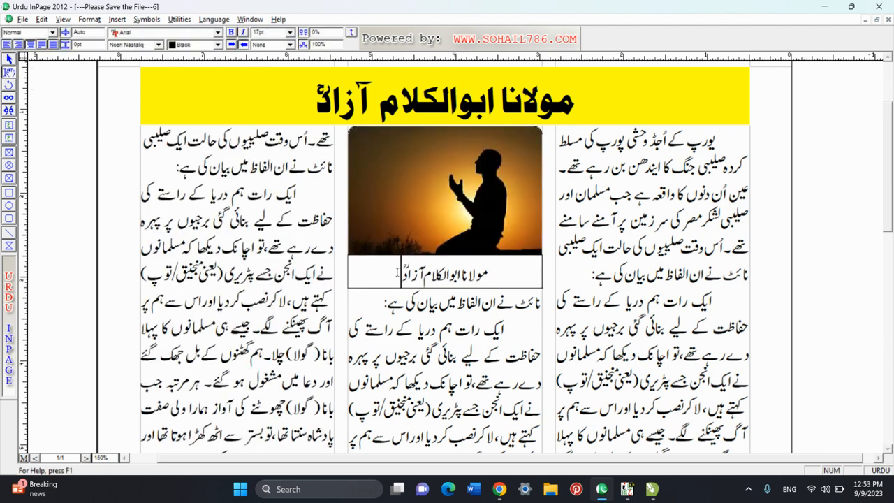
drag(397, 273, 513, 275)
click(189, 45)
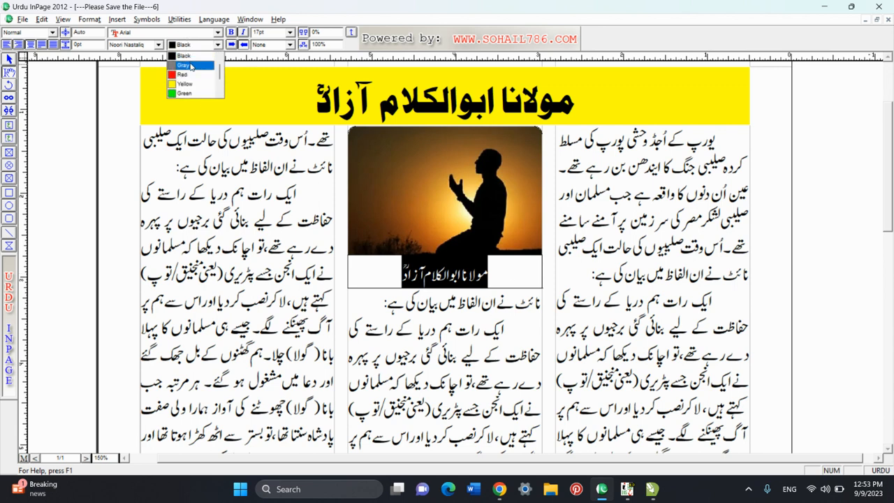
scroll(191, 67, up, 1)
click(187, 56)
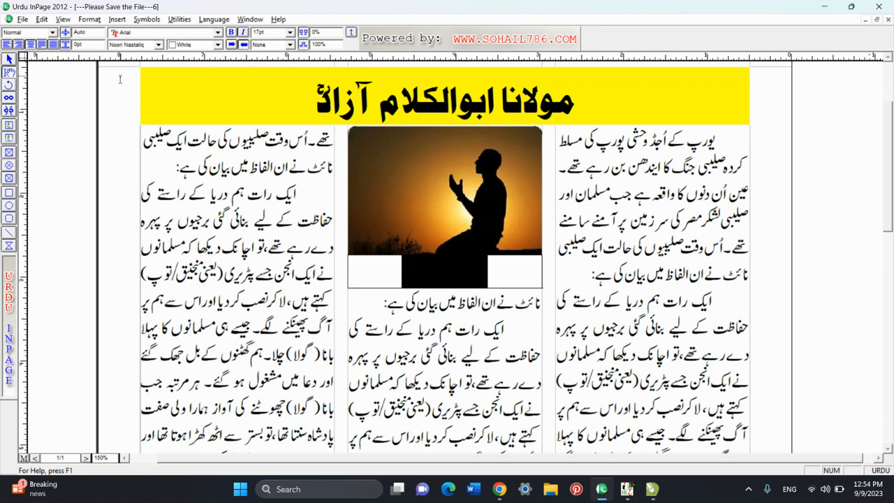
click(9, 61)
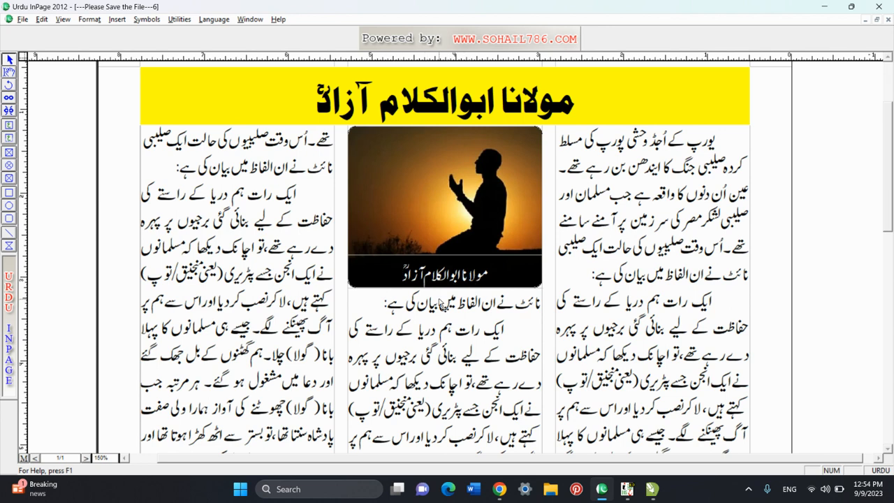
- Start printing the finished page and choose Microsoft Print to PDF as the printer
key(ctrl+0)
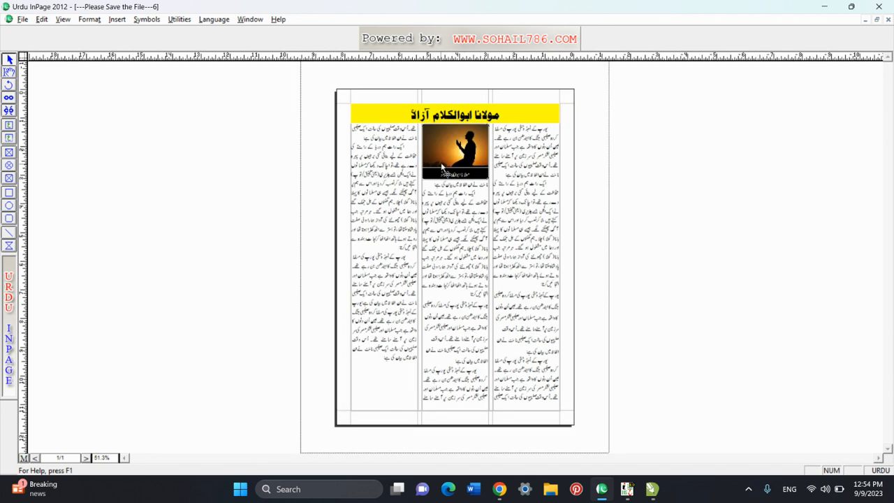
click(7, 72)
click(453, 248)
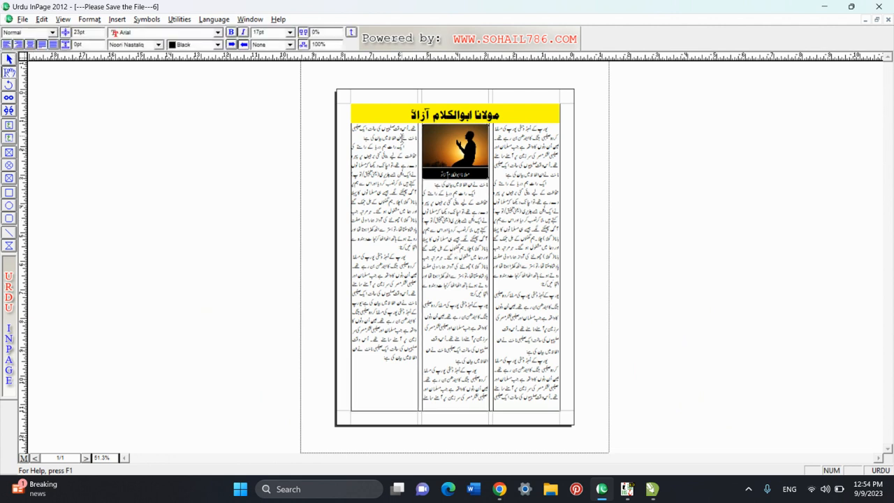
click(22, 19)
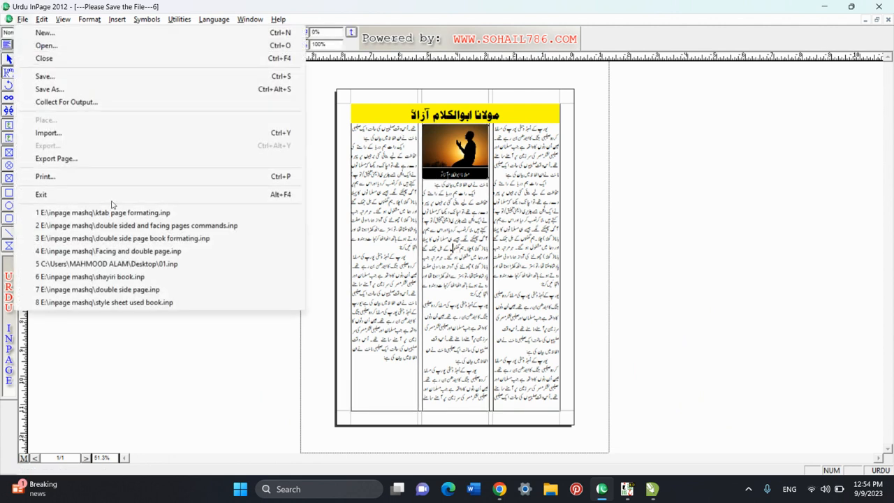
click(112, 177)
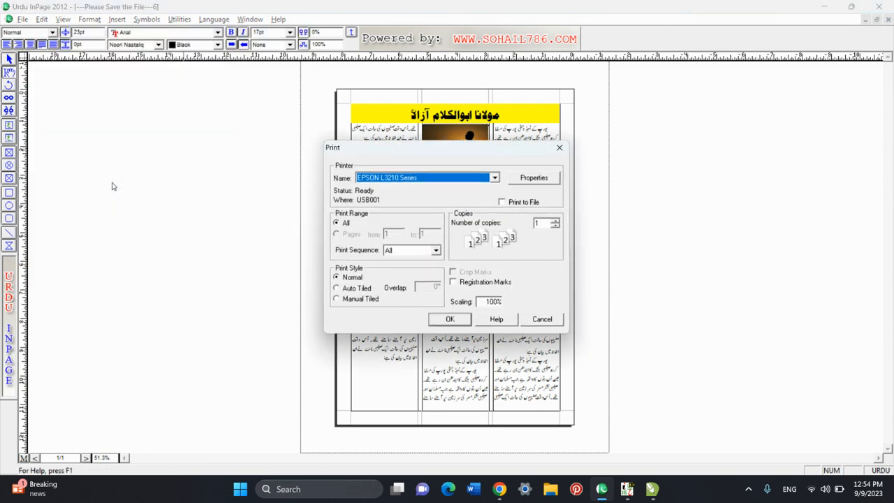
click(438, 185)
click(438, 198)
- Keep the Portrait orientation and print the page to a PDF file named 000 on the Desktop
click(531, 179)
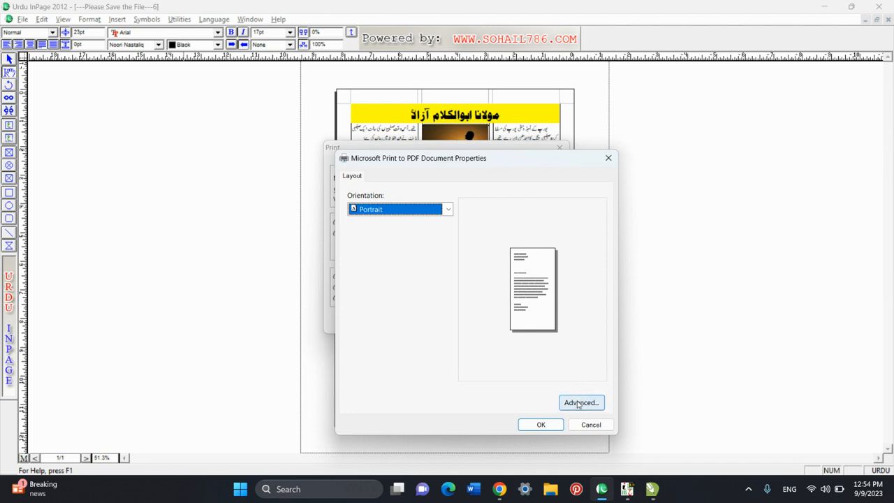
click(581, 402)
click(521, 454)
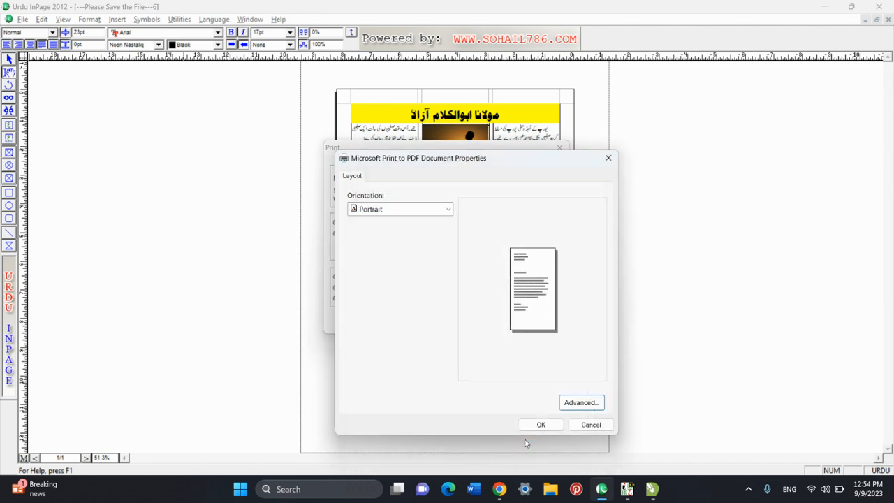
click(532, 423)
click(469, 323)
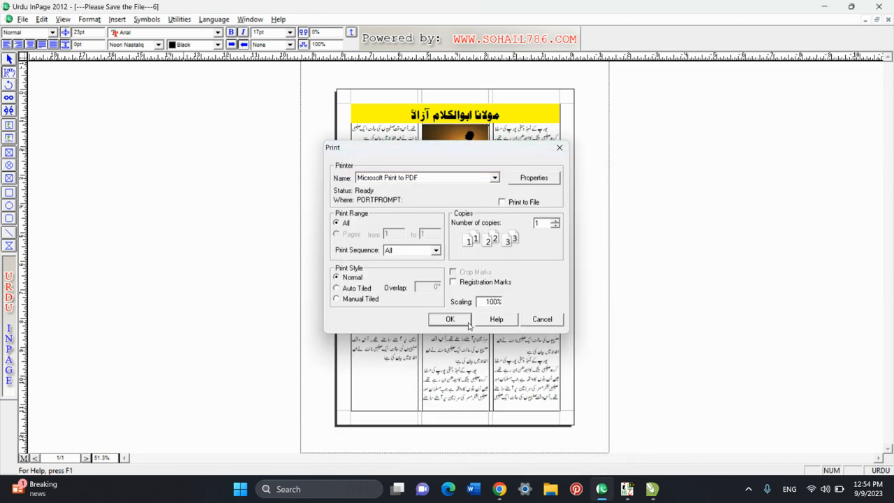
text(000)
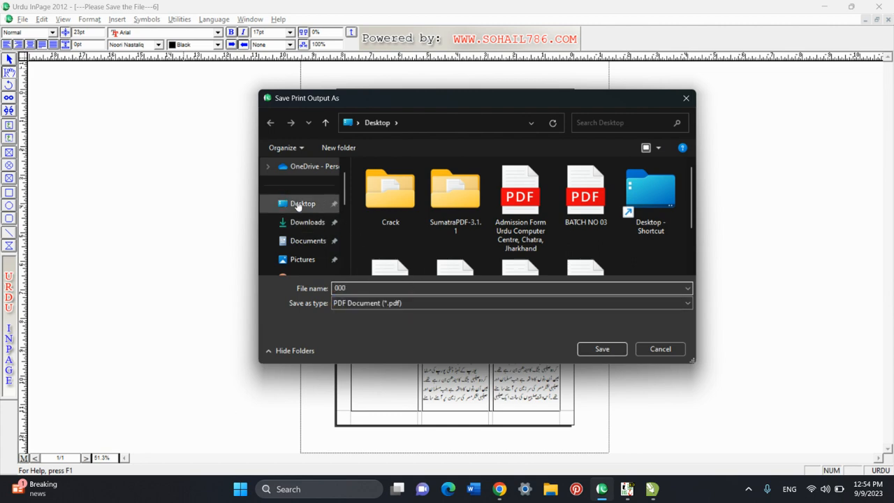
click(605, 351)
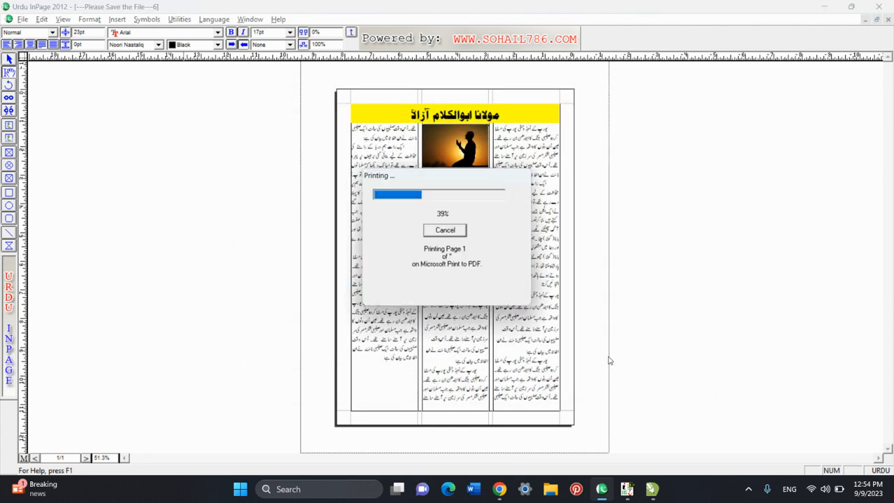
- Open the 000 PDF from the desktop, examine the printed page at different zoom levels, close it and return to InPage
click(824, 7)
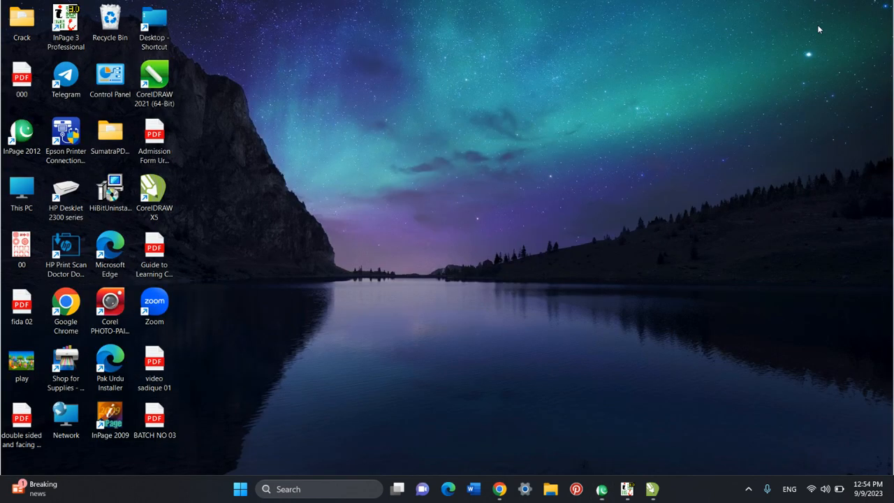
double_click(19, 88)
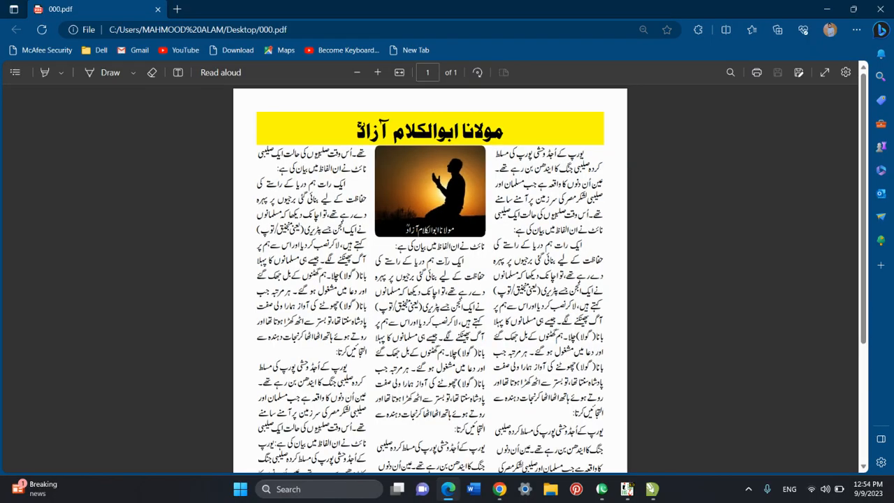
scroll(445, 261, down, 3)
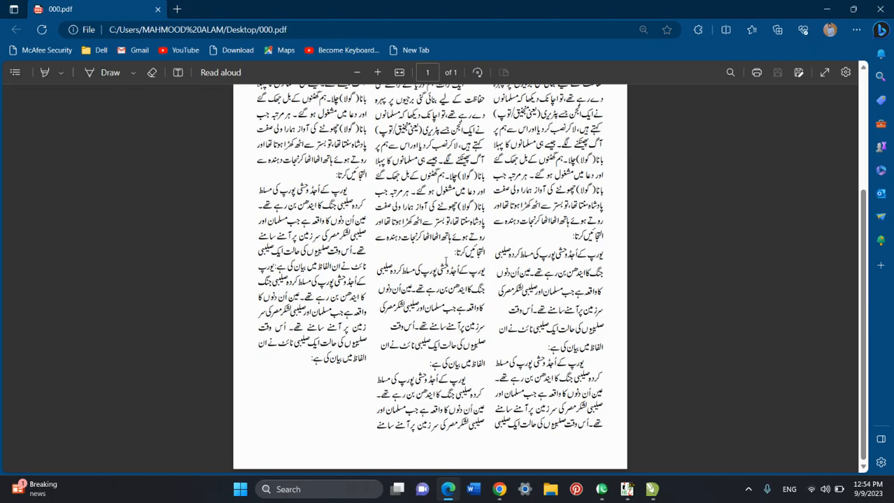
scroll(325, 164, up, 3)
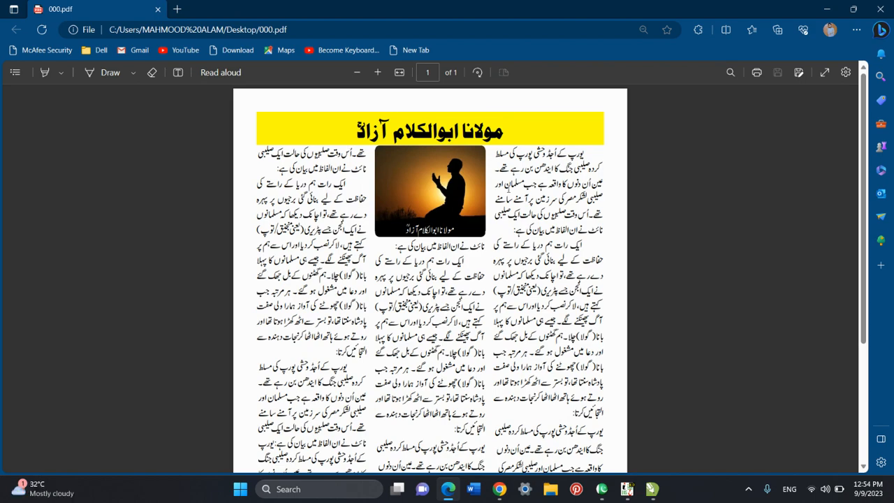
scroll(430, 199, up, 5)
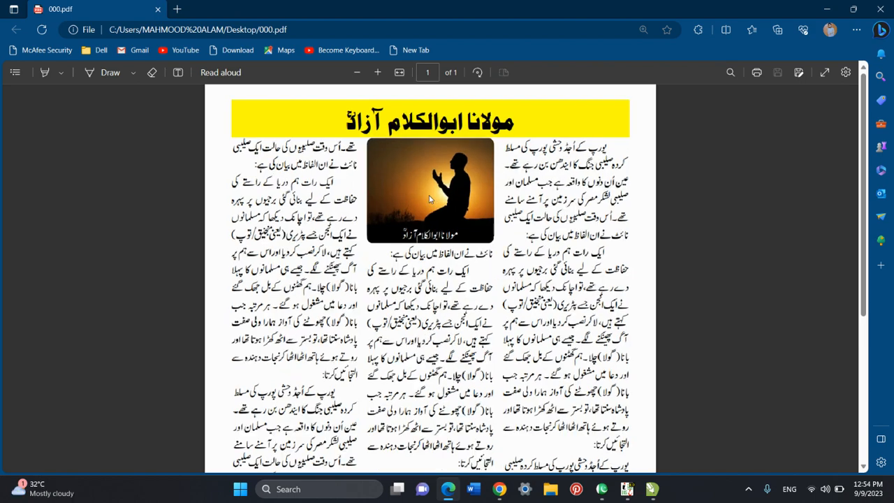
scroll(430, 199, down, 5)
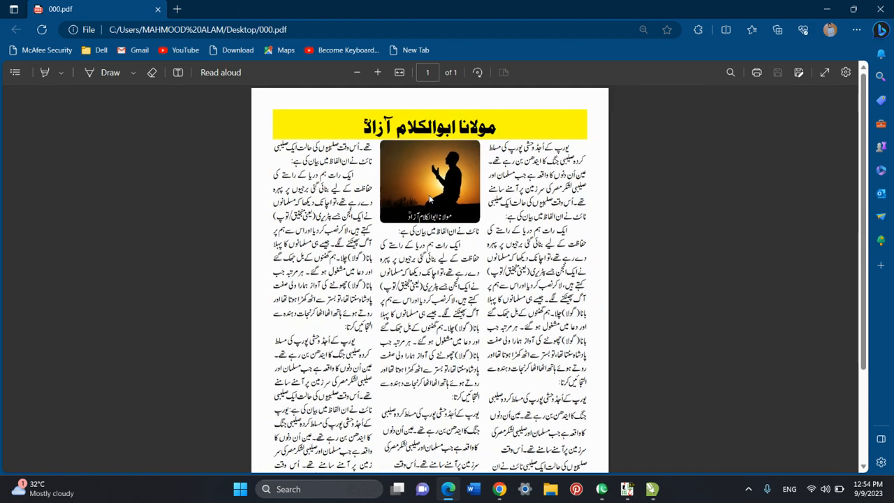
click(882, 9)
click(601, 489)
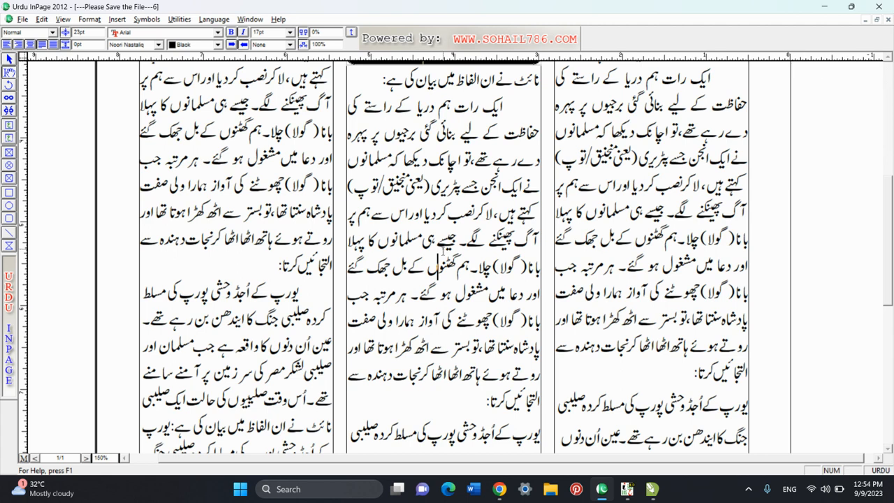
- Create a new A4 document with Automatic Text Box turned off, try to place the text cursor on its page, and close it
key(ctrl+n)
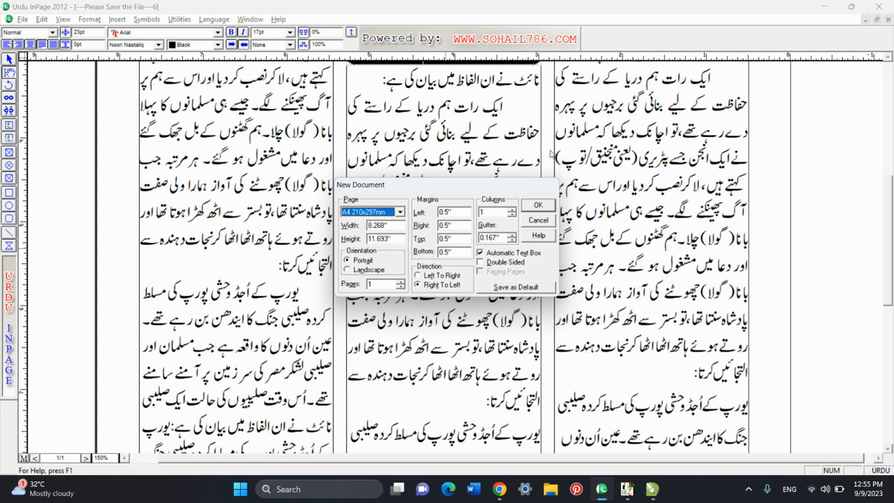
click(480, 254)
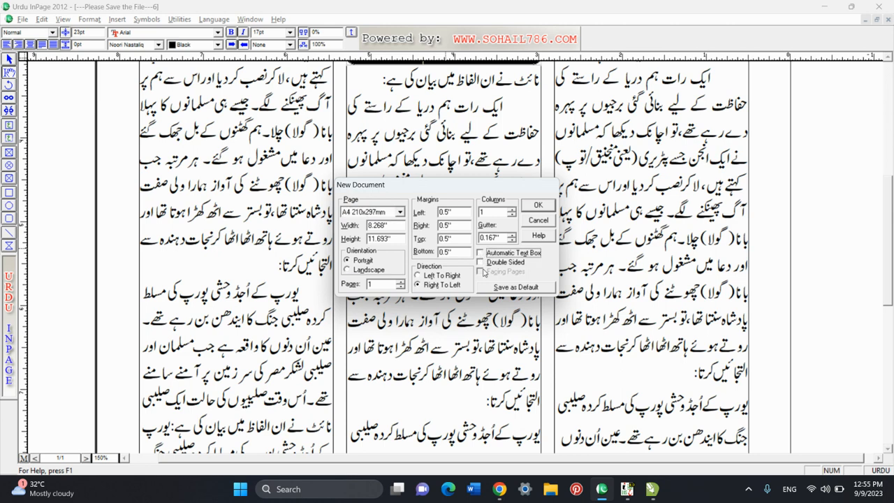
click(536, 205)
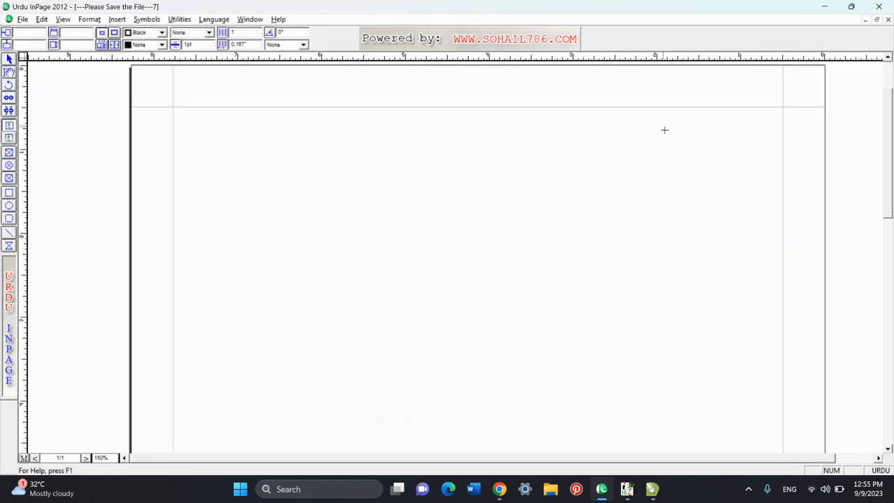
click(9, 72)
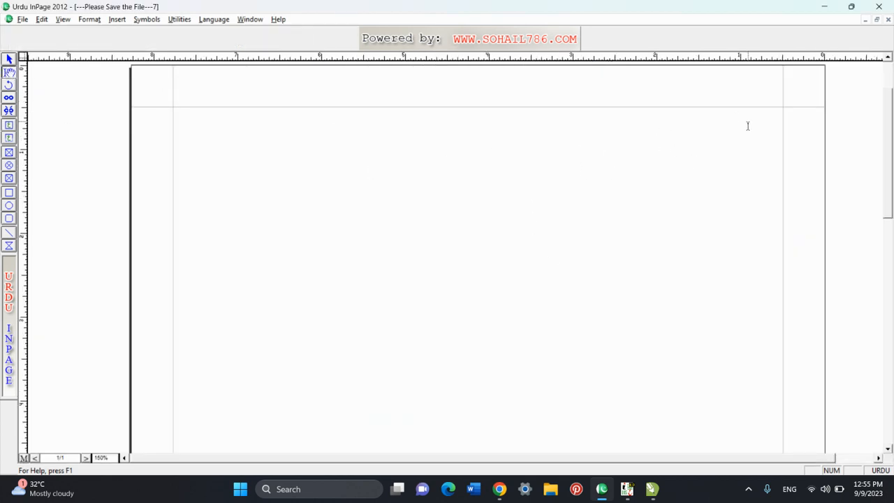
right_click(336, 171)
click(385, 113)
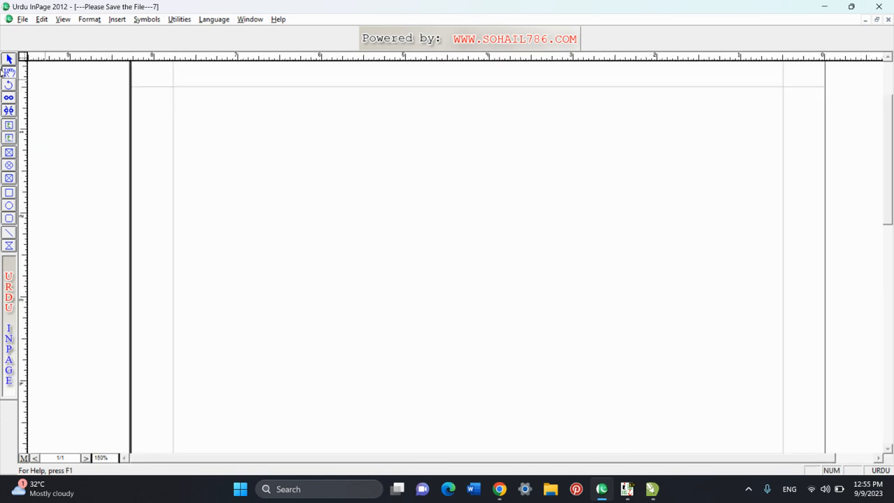
click(888, 19)
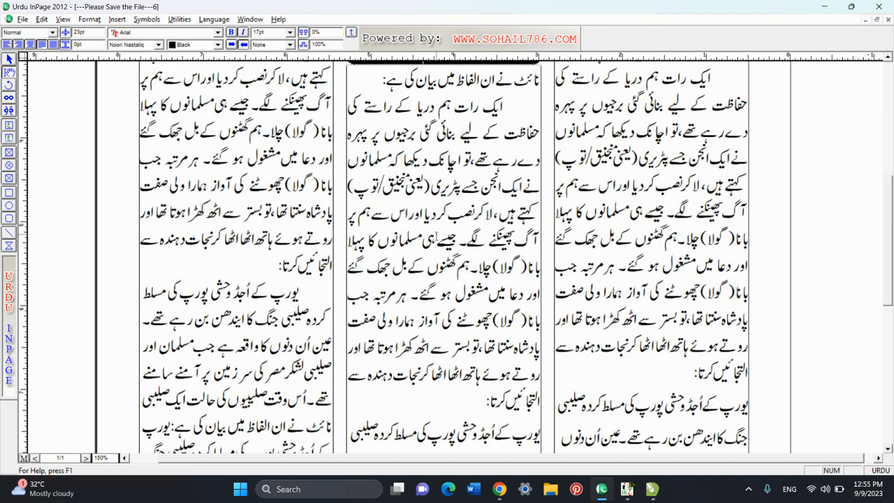
- Save the A4 new-document settings with Automatic Text Box enabled as the default, and create and close a document with them
key(ctrl+n)
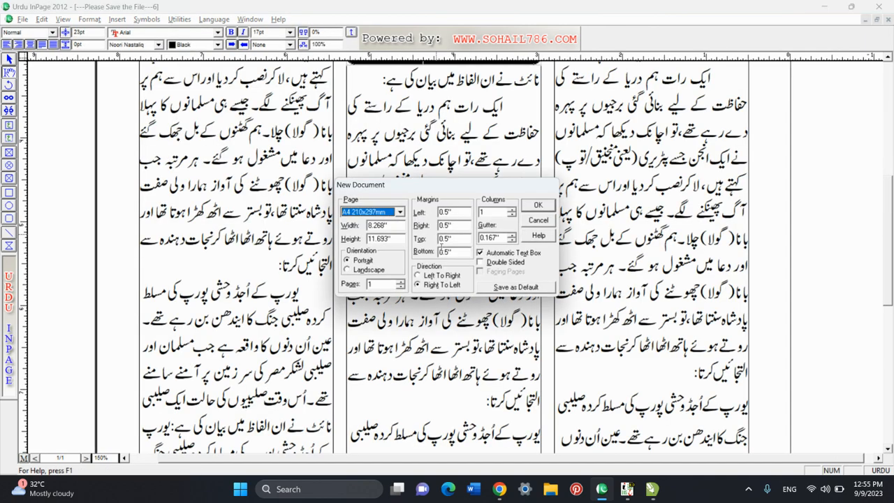
click(480, 253)
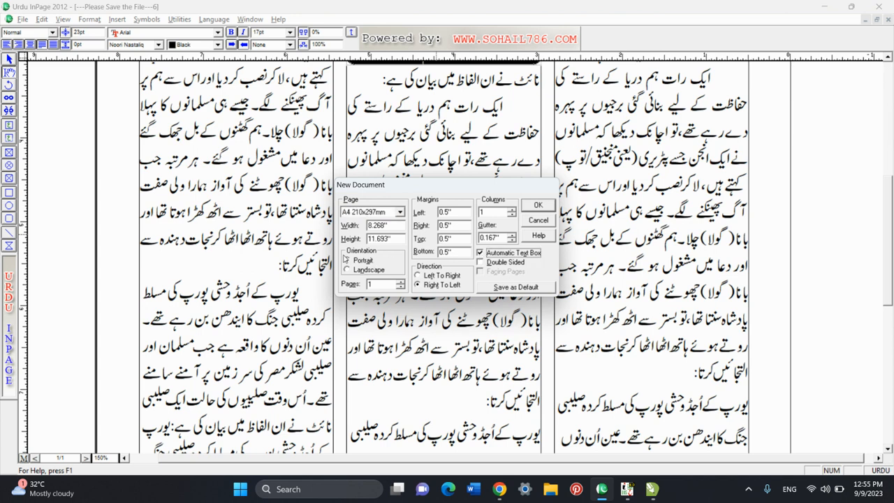
click(517, 288)
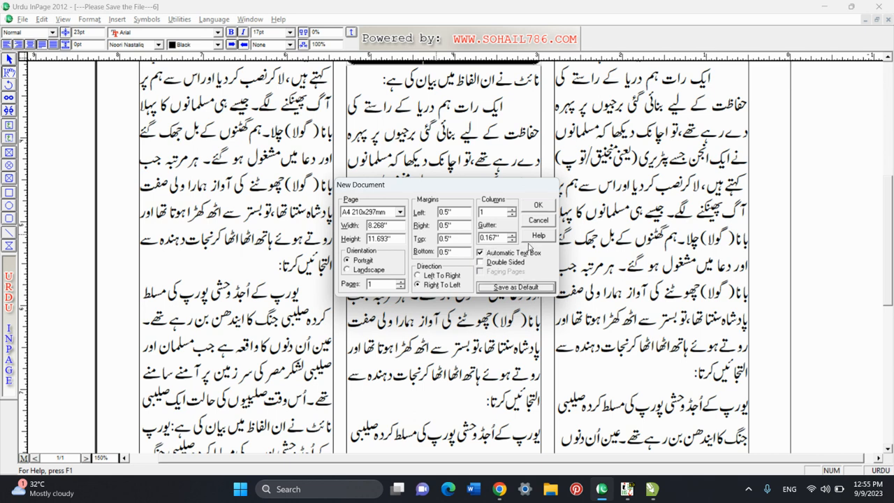
click(542, 207)
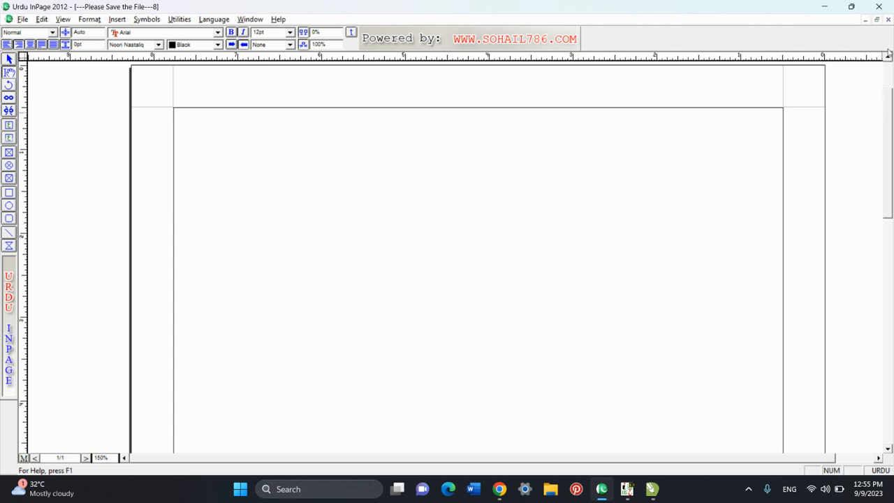
click(889, 21)
- Look over the finished article page and minimize the InPage window
key(F5)
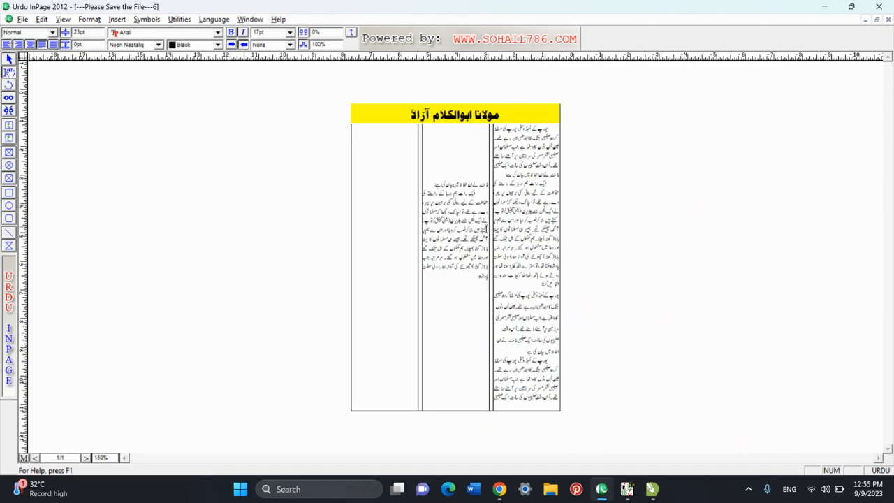
right_click(469, 174)
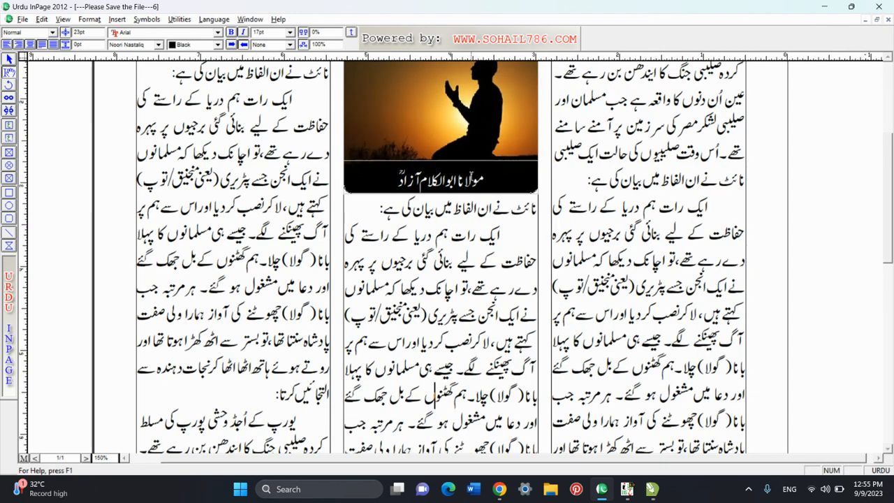
click(822, 7)
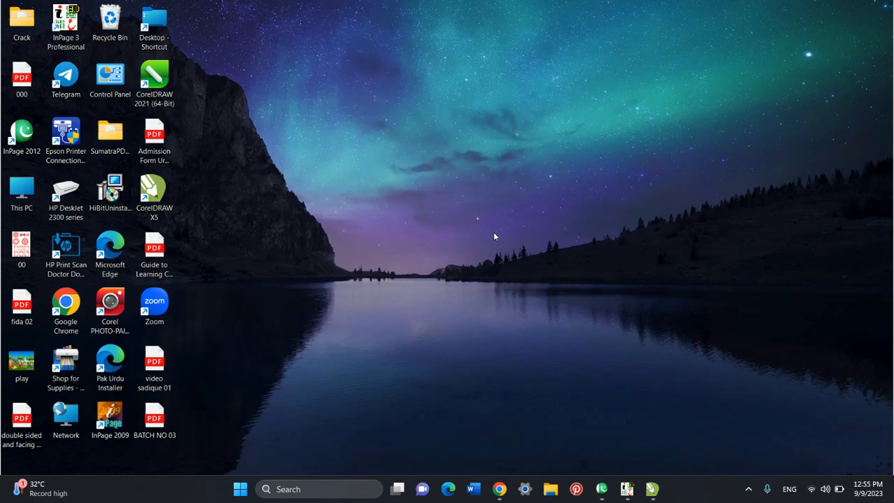